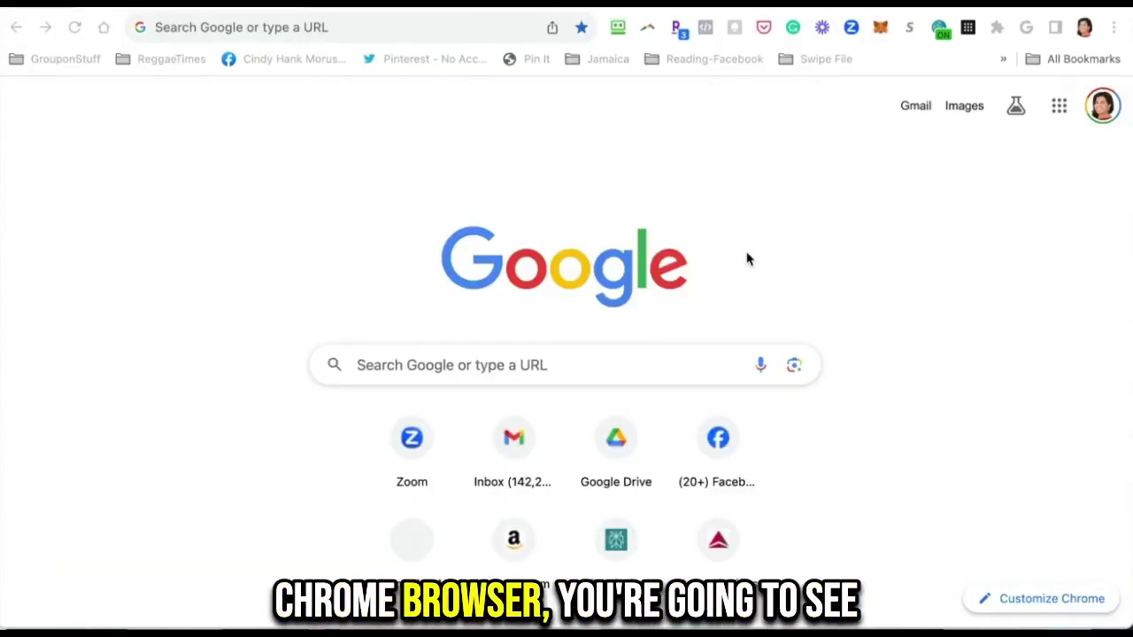
Step: Open Customize Chrome from the new tab page and look through its Appearance options
key(super+l)
click(1045, 601)
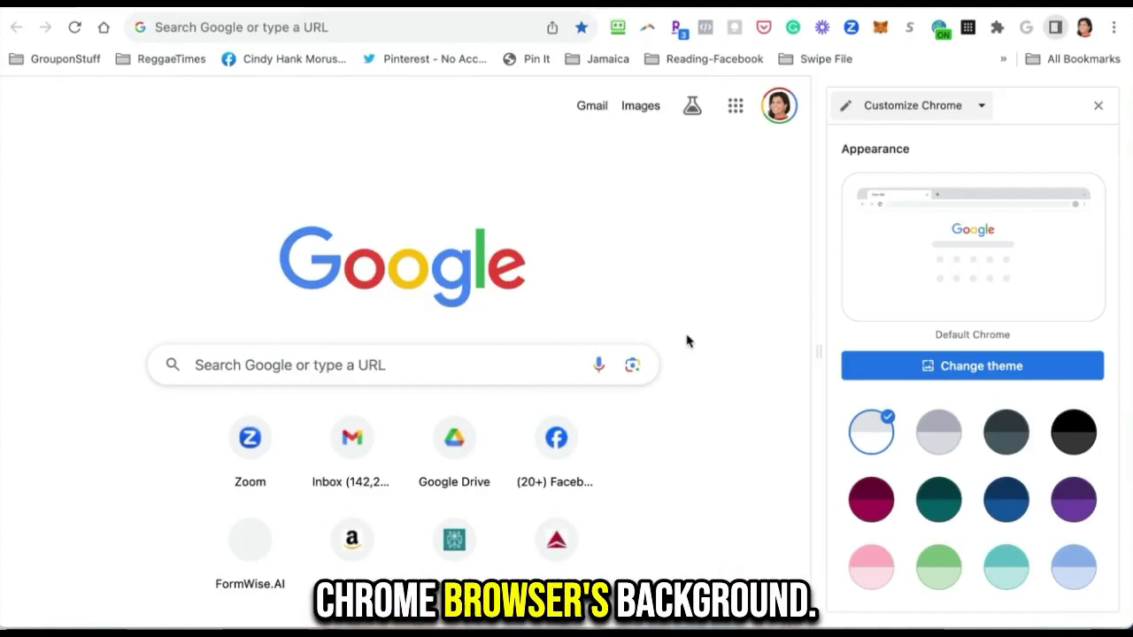
scroll(934, 412, down, 3)
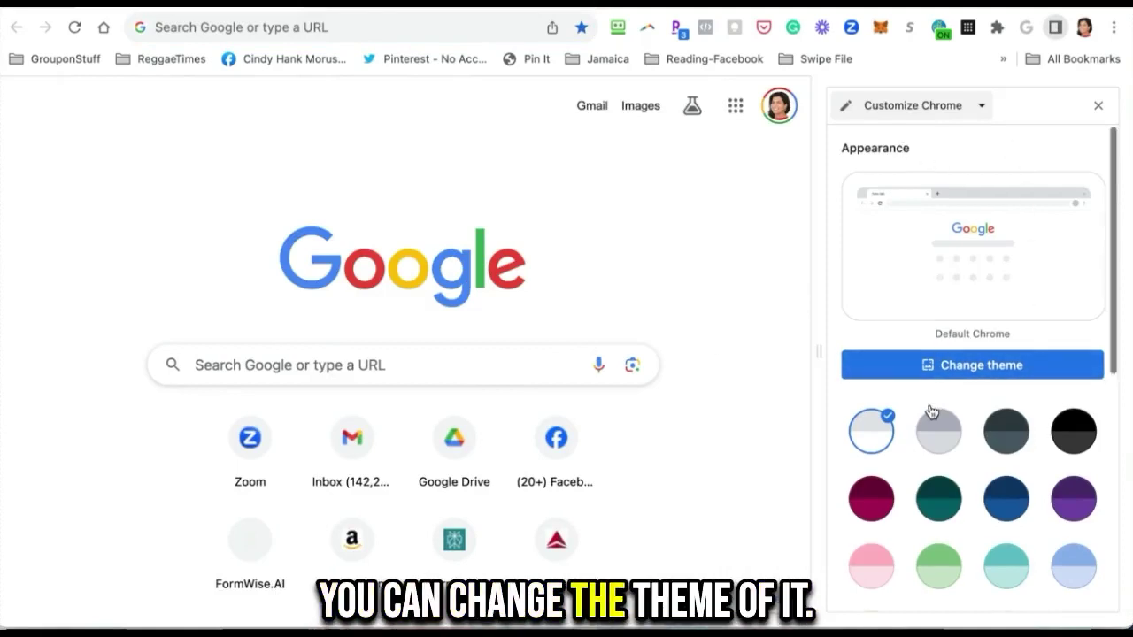
scroll(930, 405, up, 3)
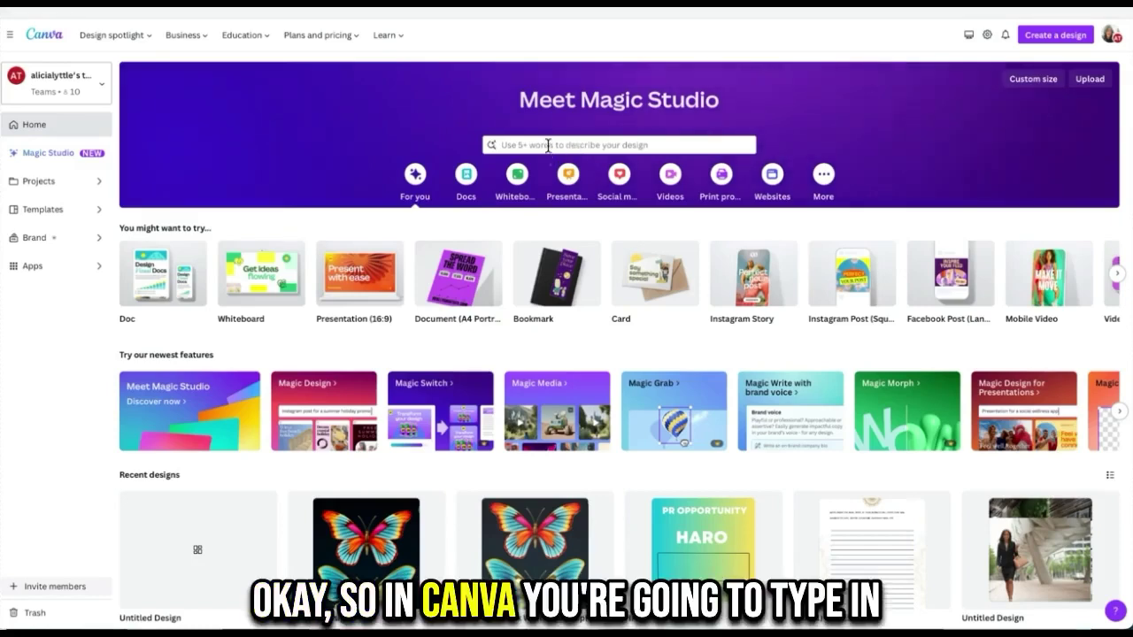
Step: Search Canva for 'presentation' and create a blank Presentation design
click(549, 147)
text(presentation)
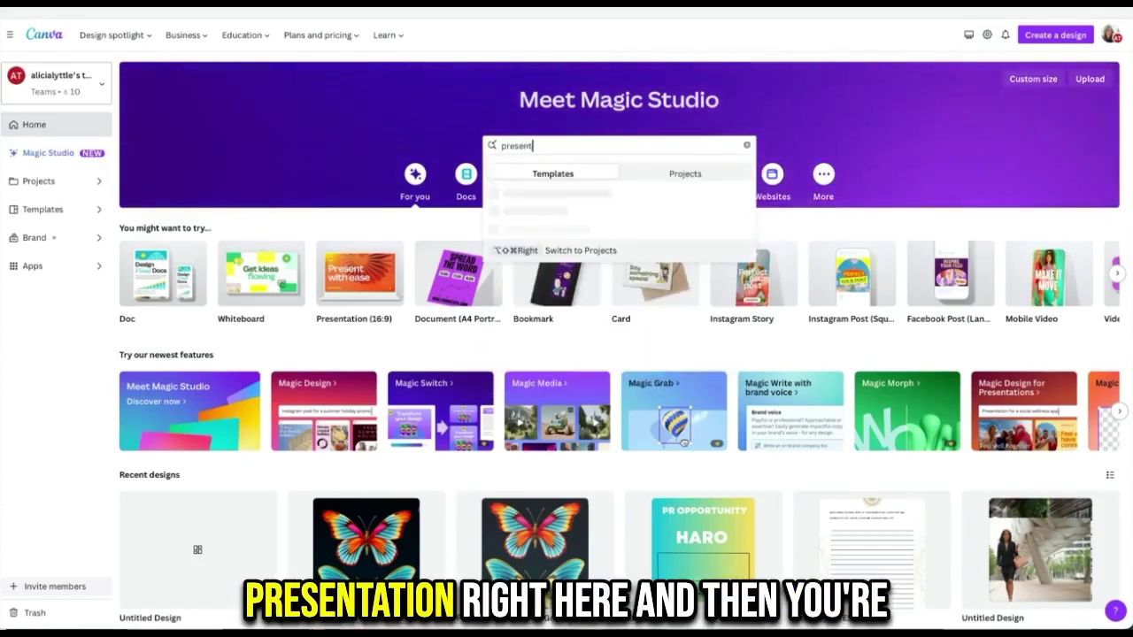
click(536, 194)
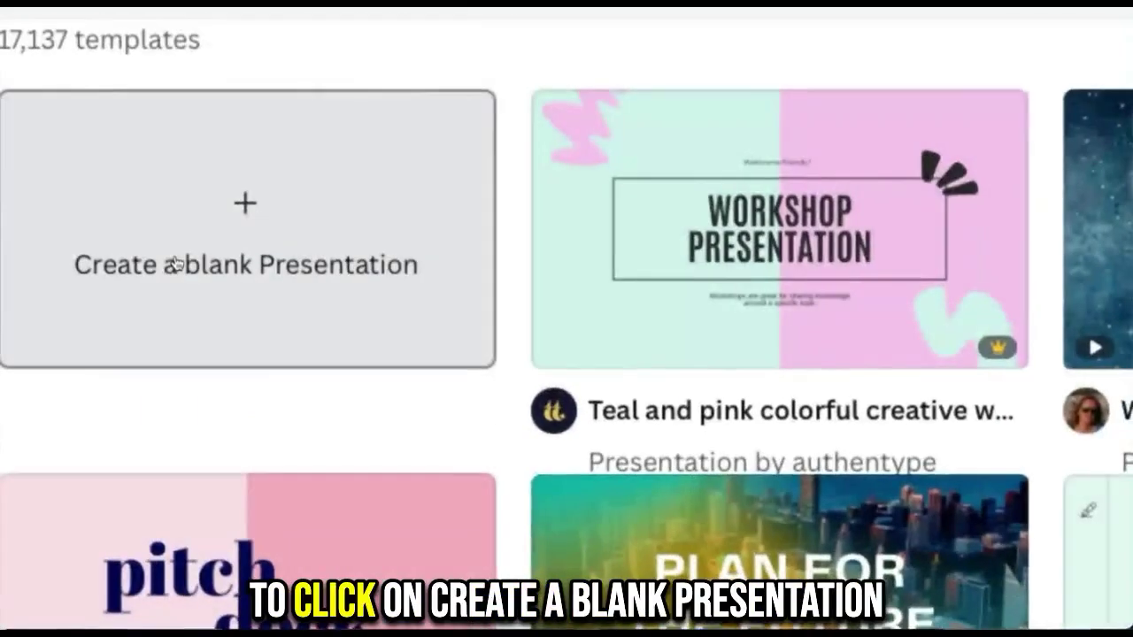
click(176, 263)
key(shift+super+backslash)
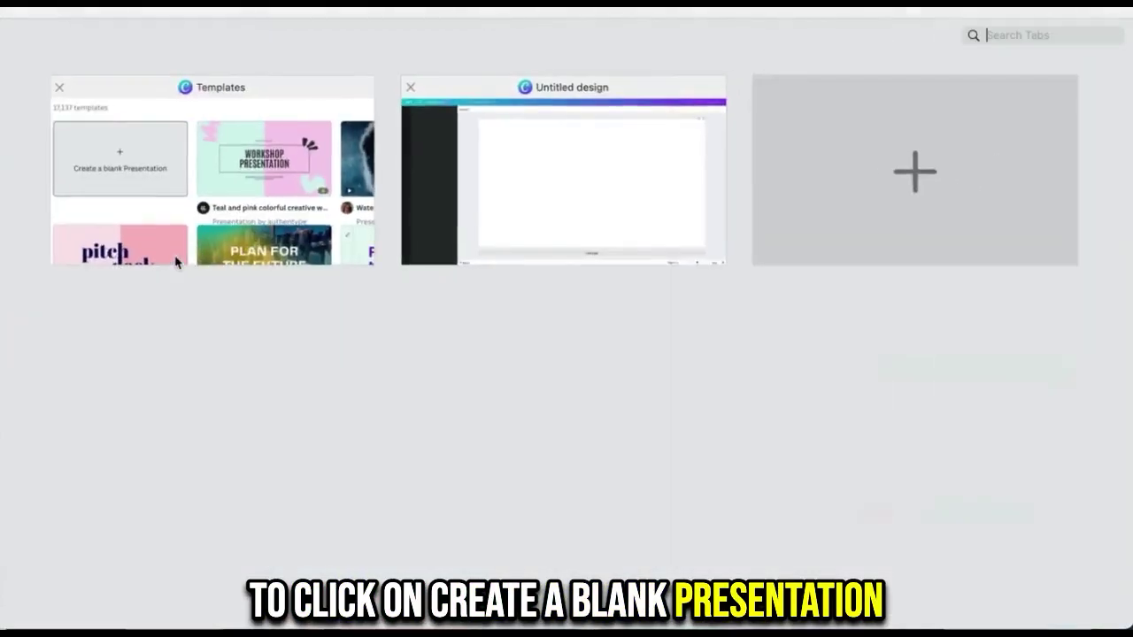
click(177, 256)
click(187, 261)
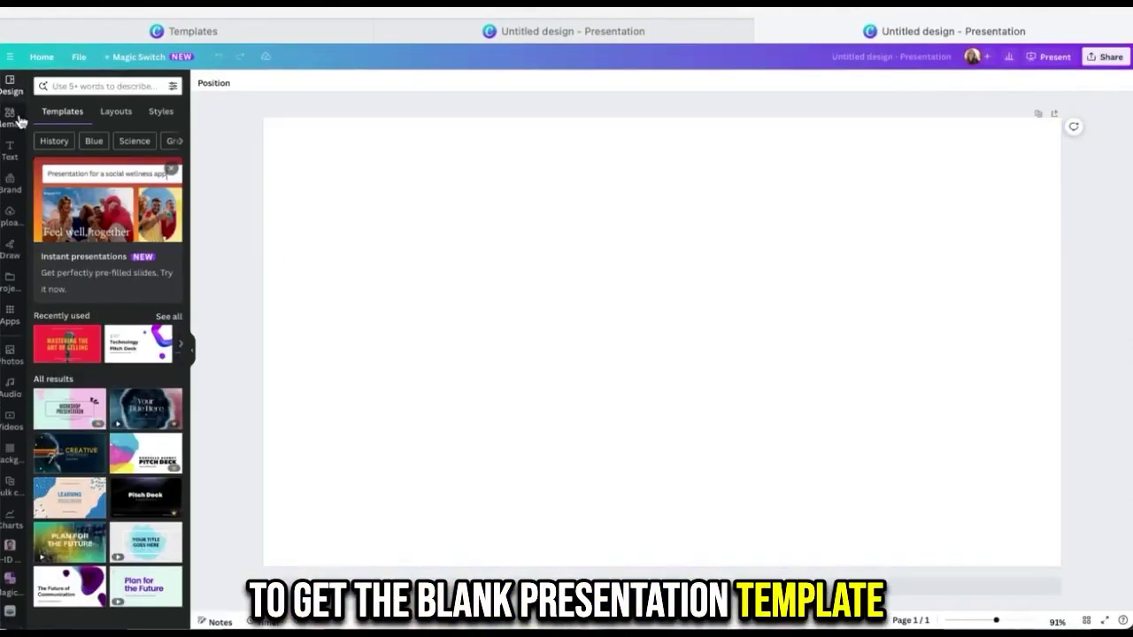
Step: Find Magic Media by searching 'magic' in Apps and open its Text to Image generator
click(13, 322)
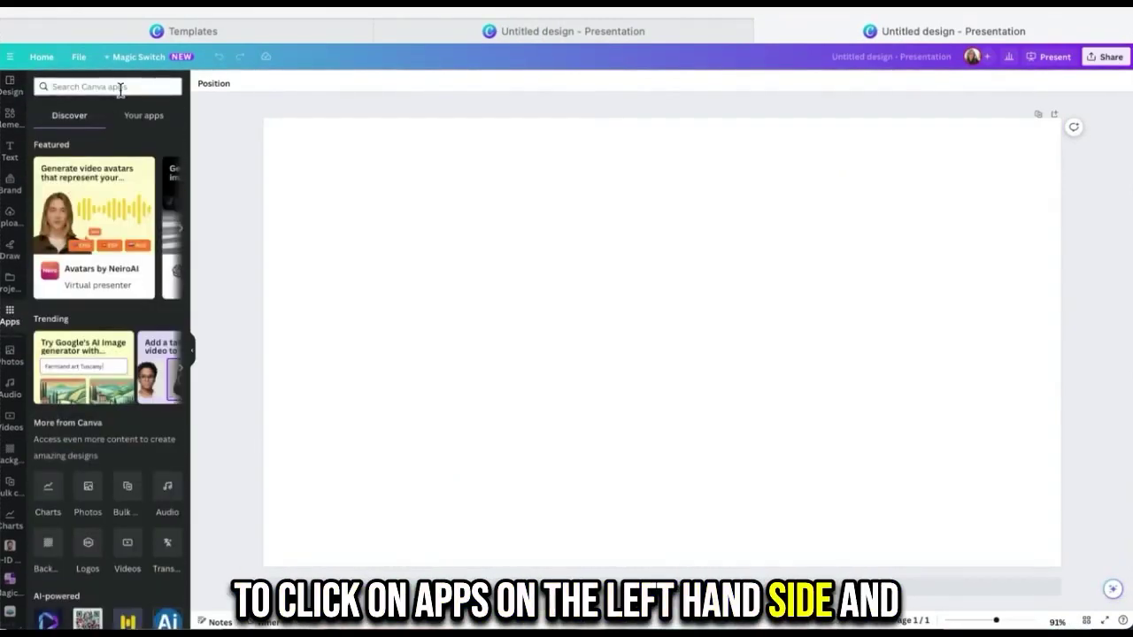
click(116, 86)
text(magi)
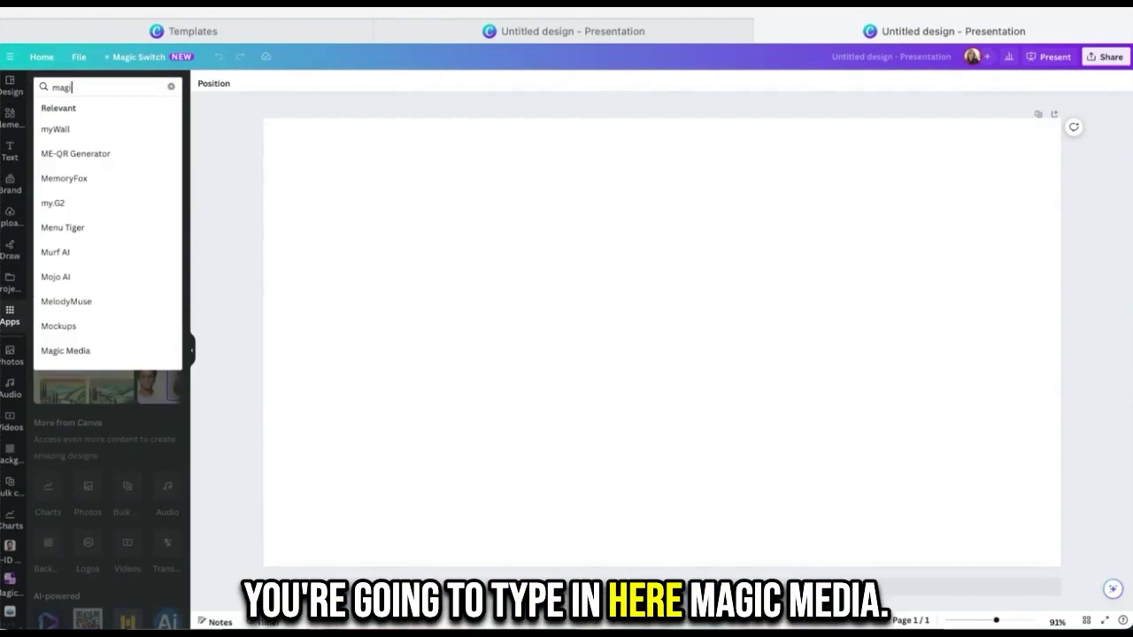
text(c)
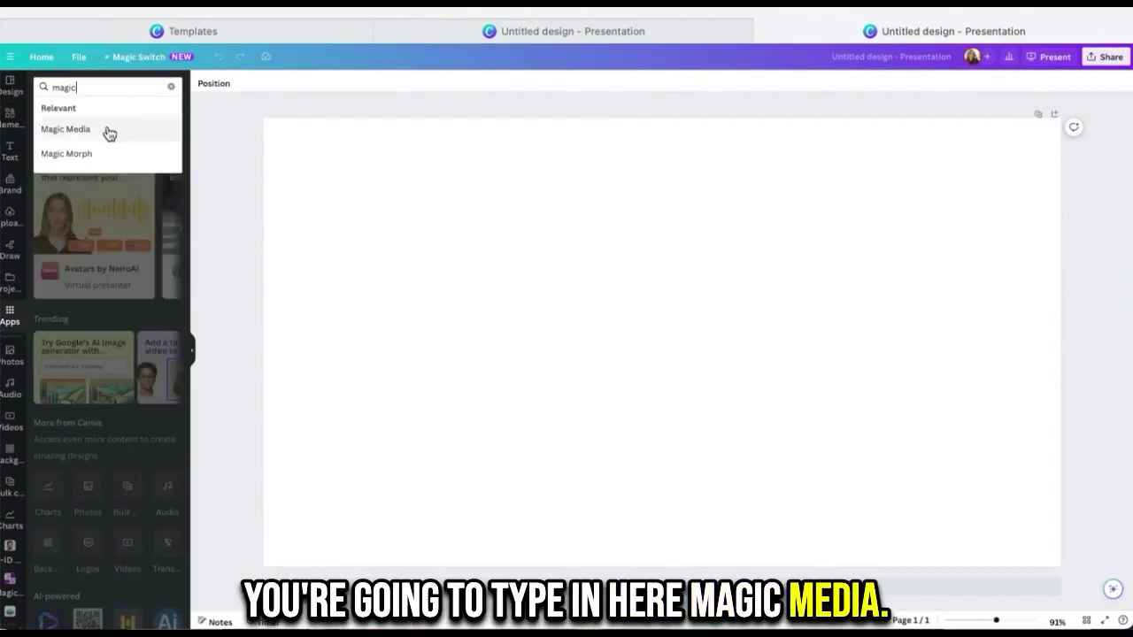
click(109, 132)
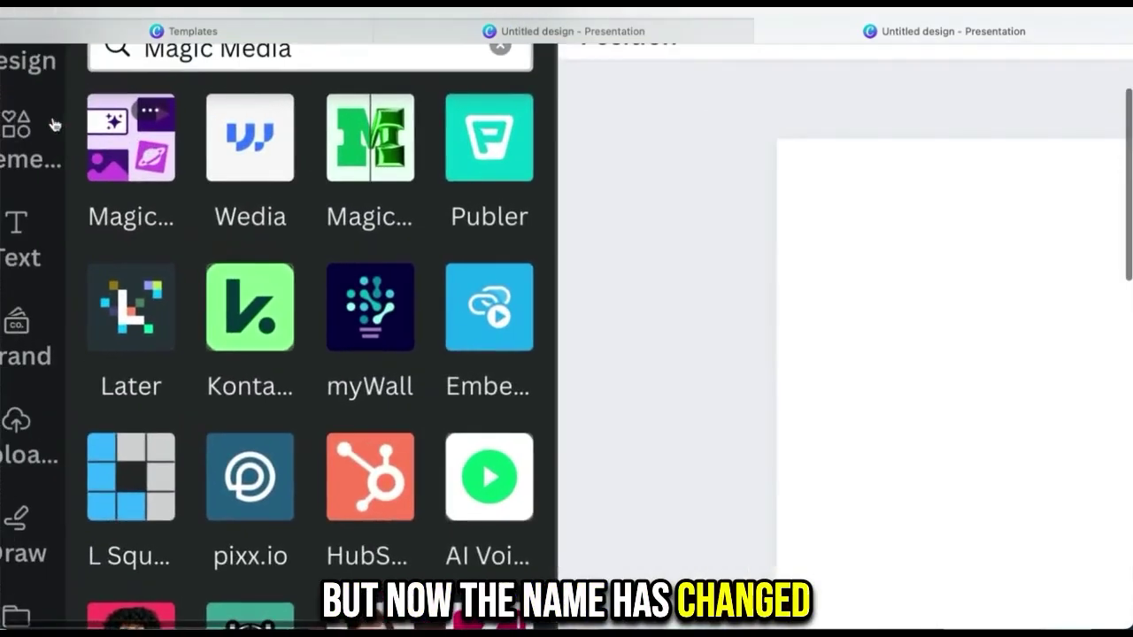
click(122, 145)
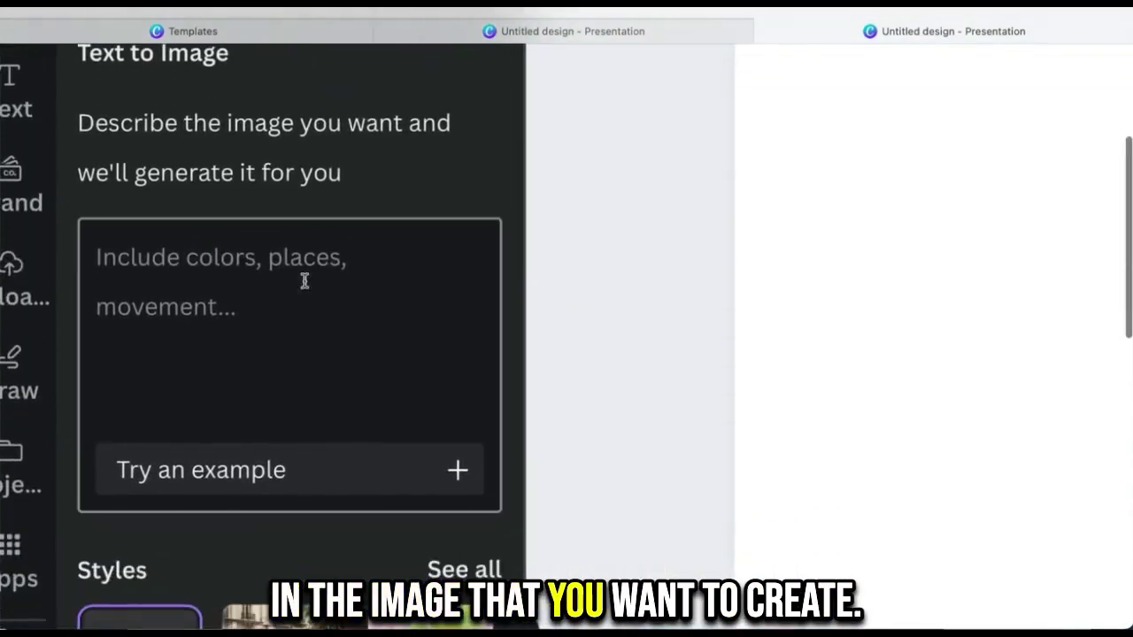
Step: Remove the pasted link from the prompt and enter 'Cenematic pixar style fish under water. Colorful'
click(281, 277)
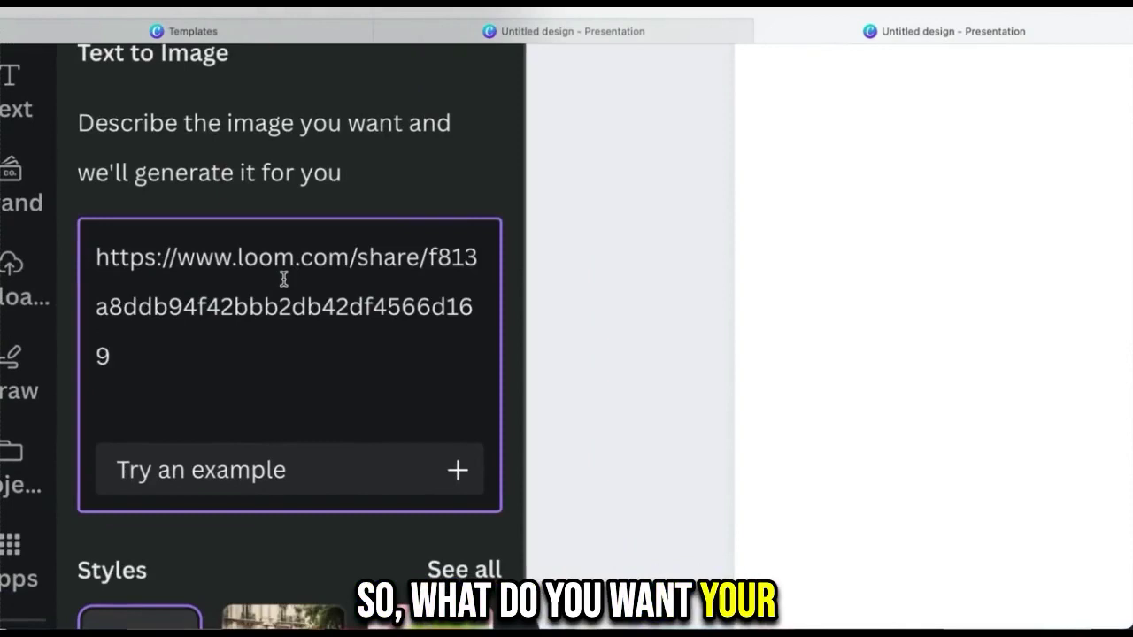
drag(124, 351, 97, 273)
key(BackSpace)
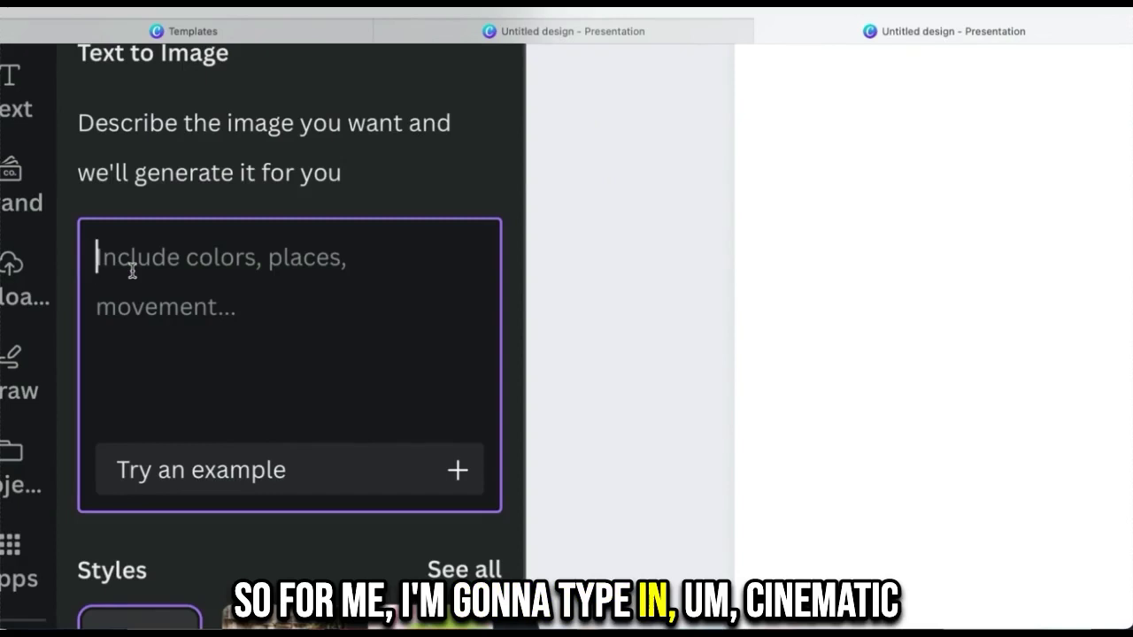
text(Cen)
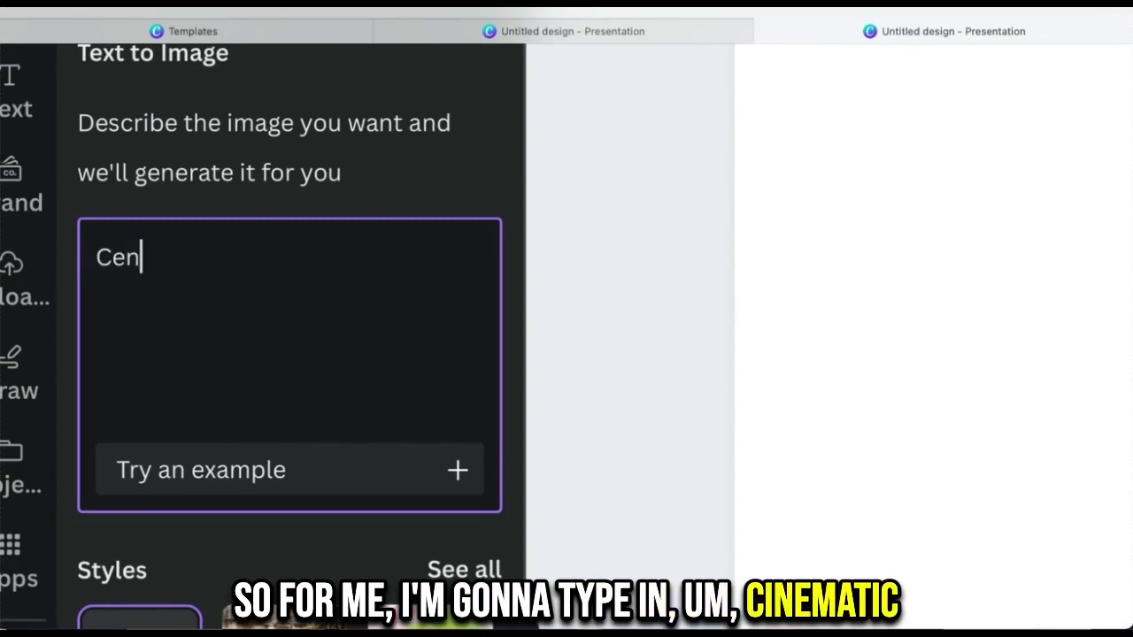
text(ematic )
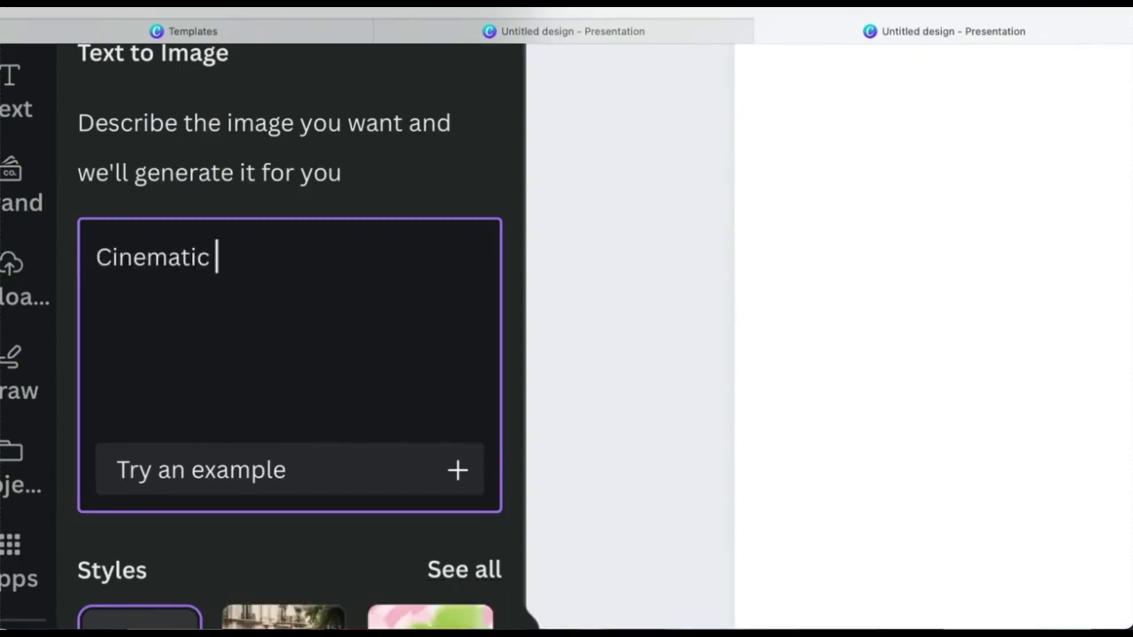
text(pixar style fis)
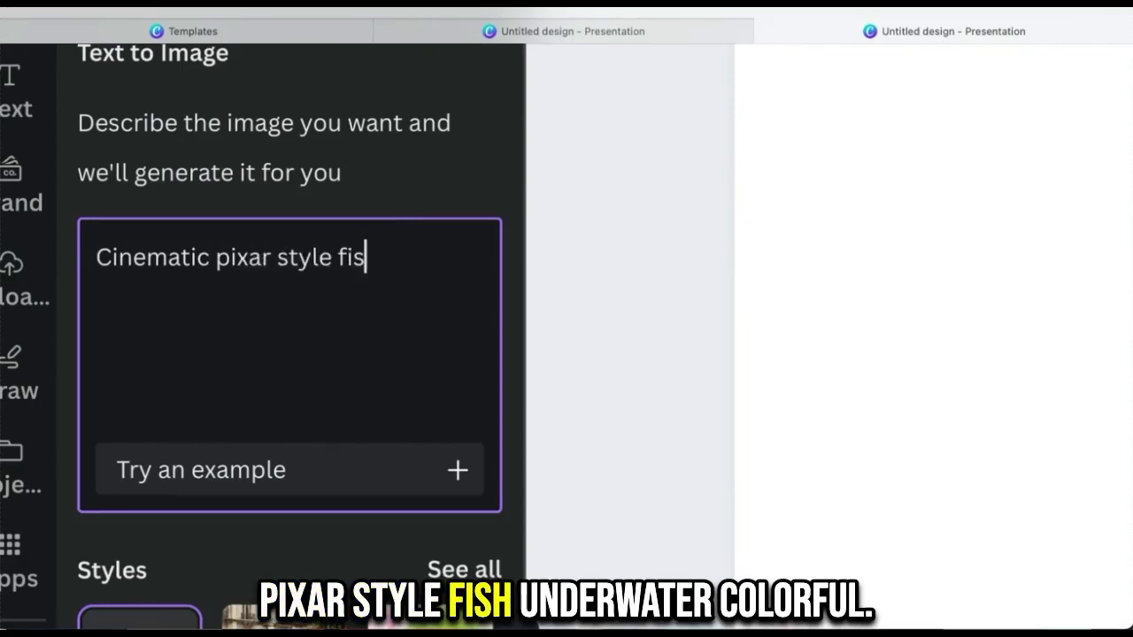
text(h under )
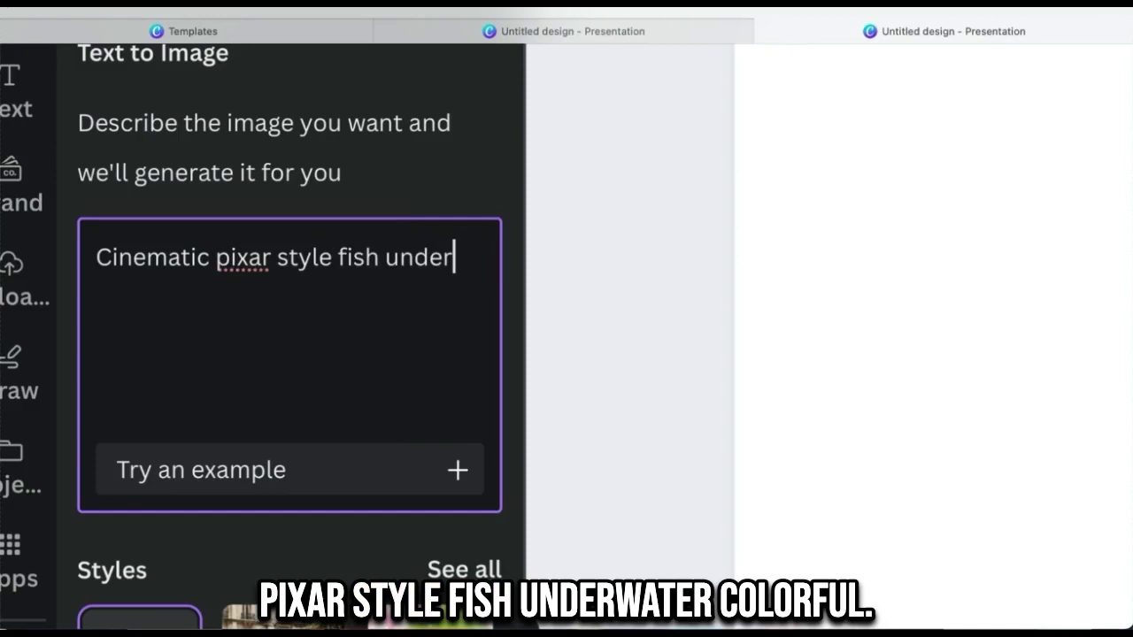
text(water. Color)
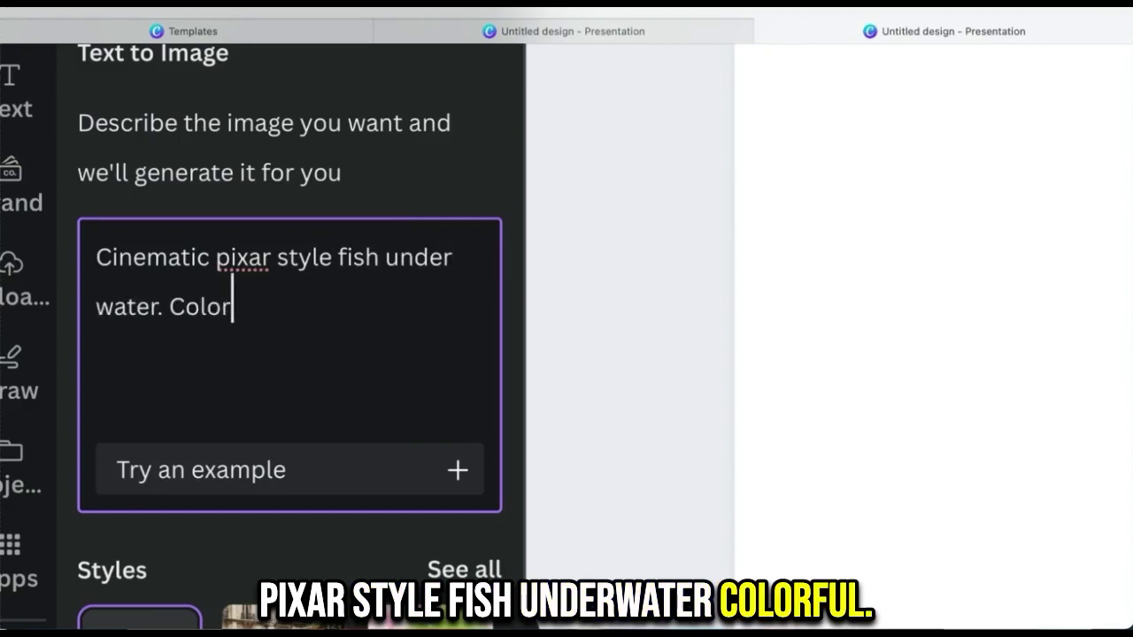
text(ful)
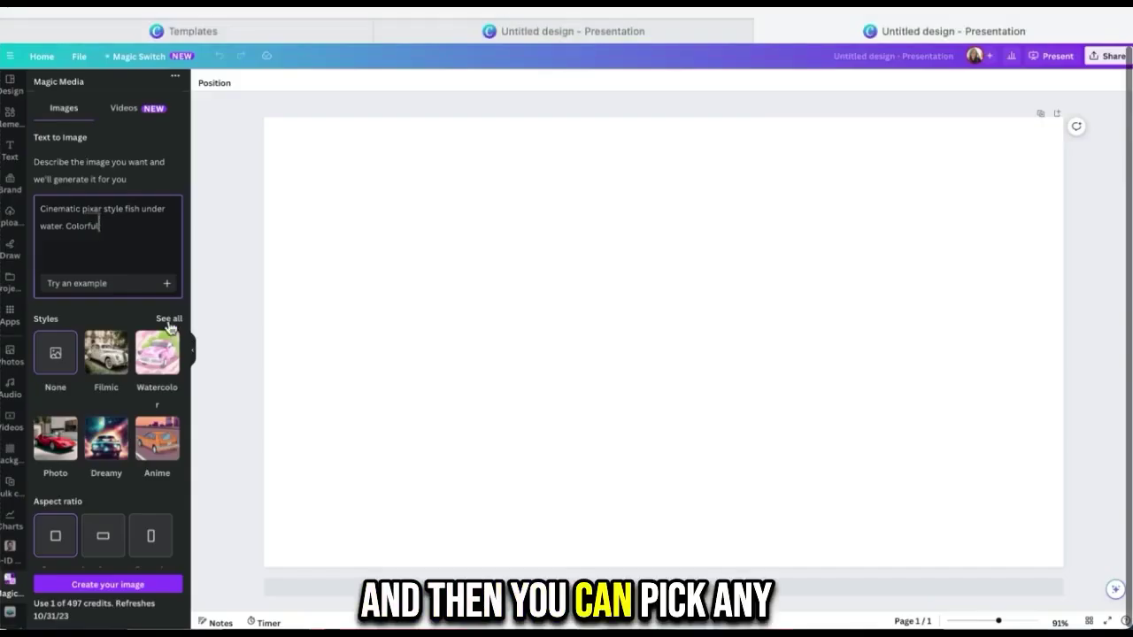
click(464, 570)
scroll(147, 429, down, 2)
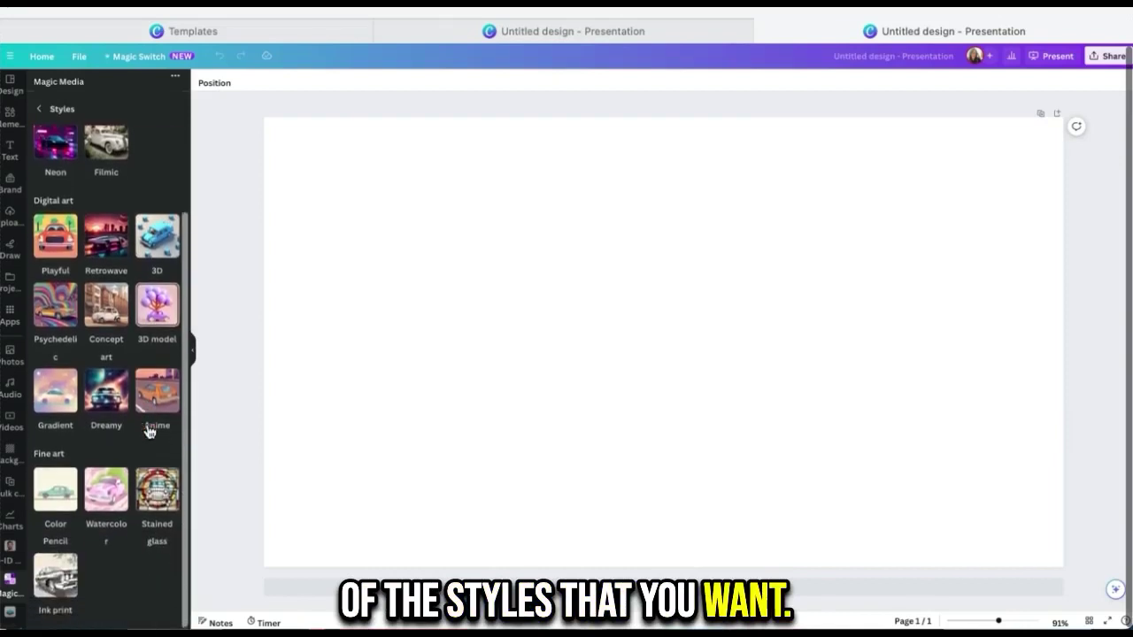
scroll(148, 426, up, 2)
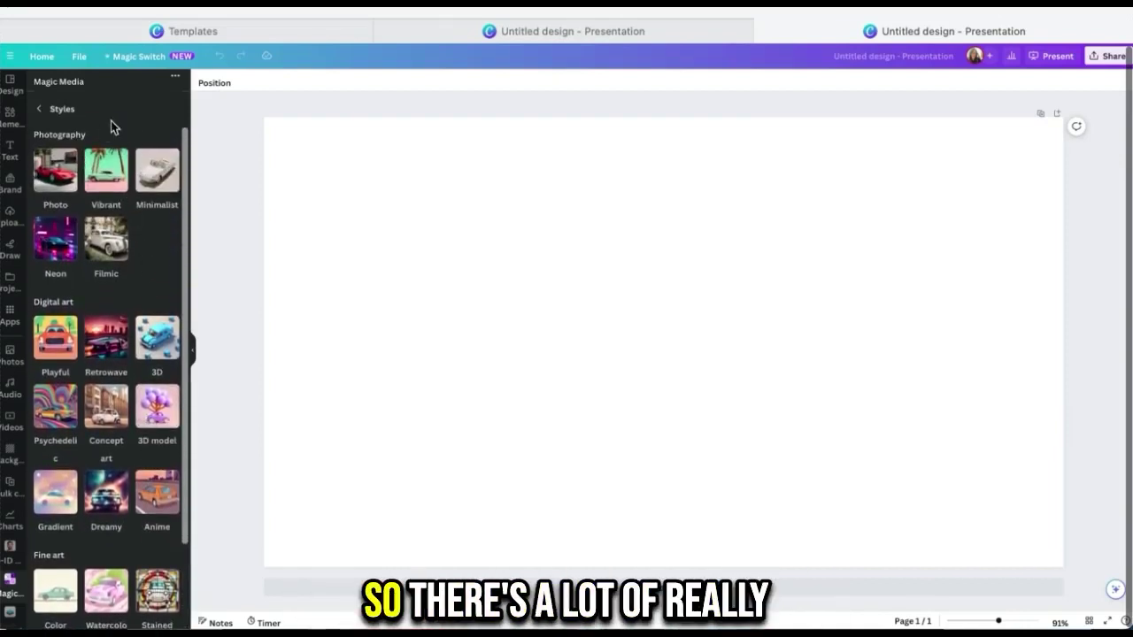
click(39, 109)
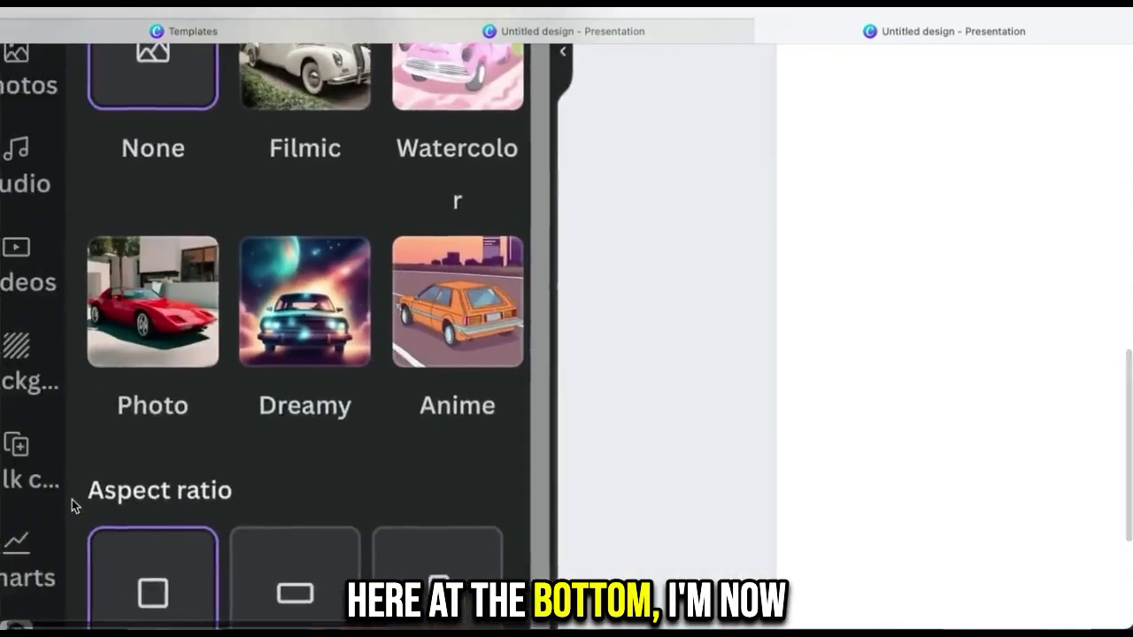
Step: Choose the Landscape aspect ratio and generate the fish images
scroll(71, 499, down, 3)
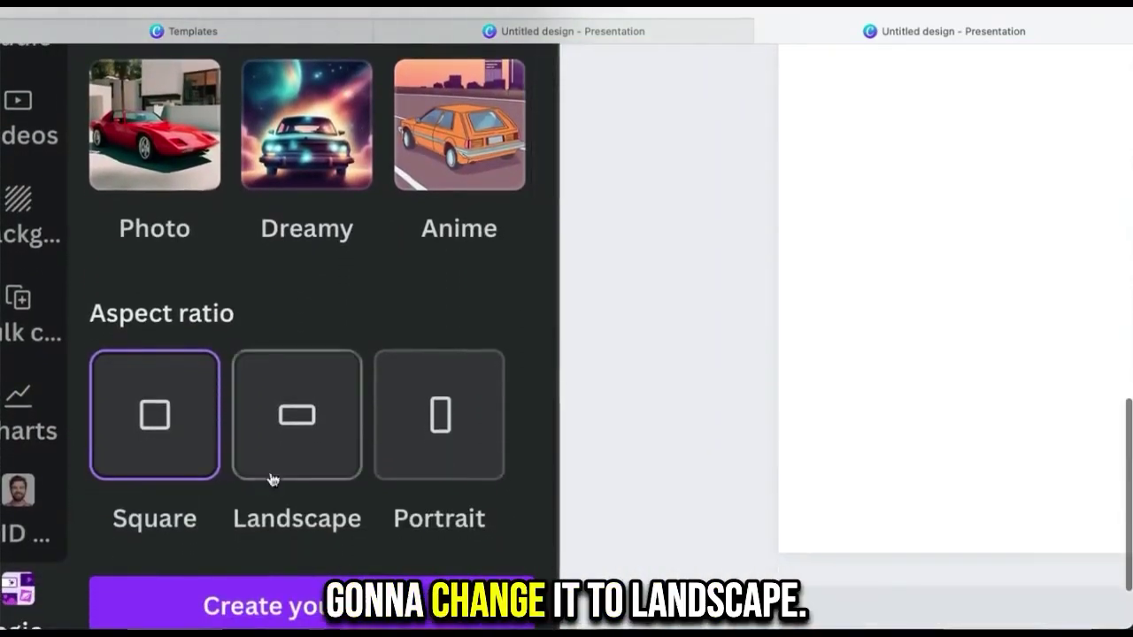
click(167, 438)
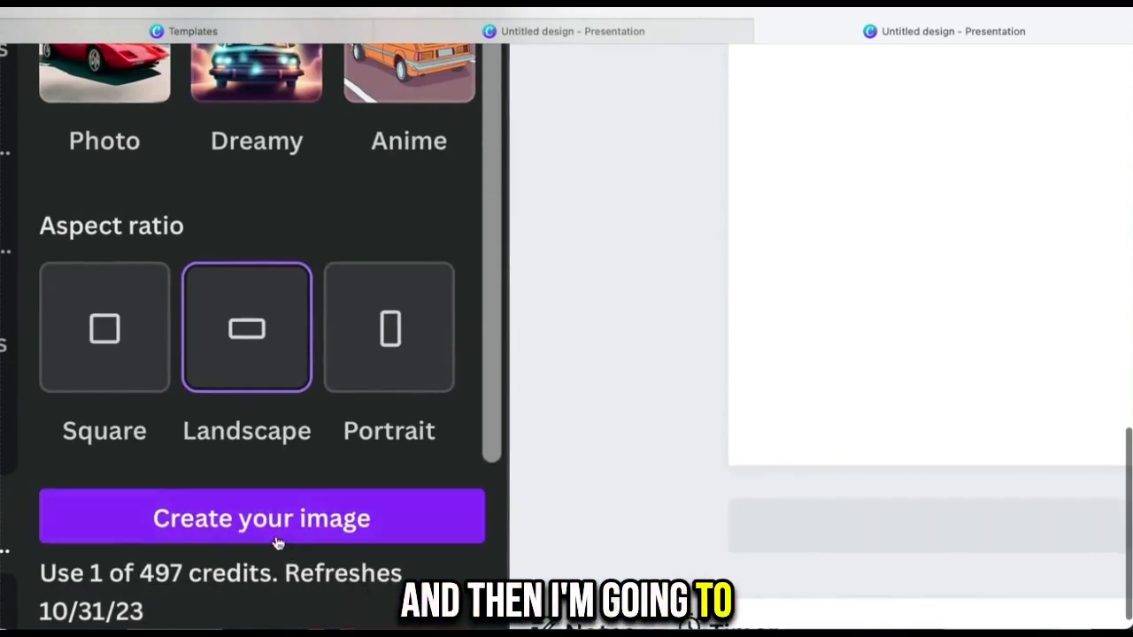
click(322, 615)
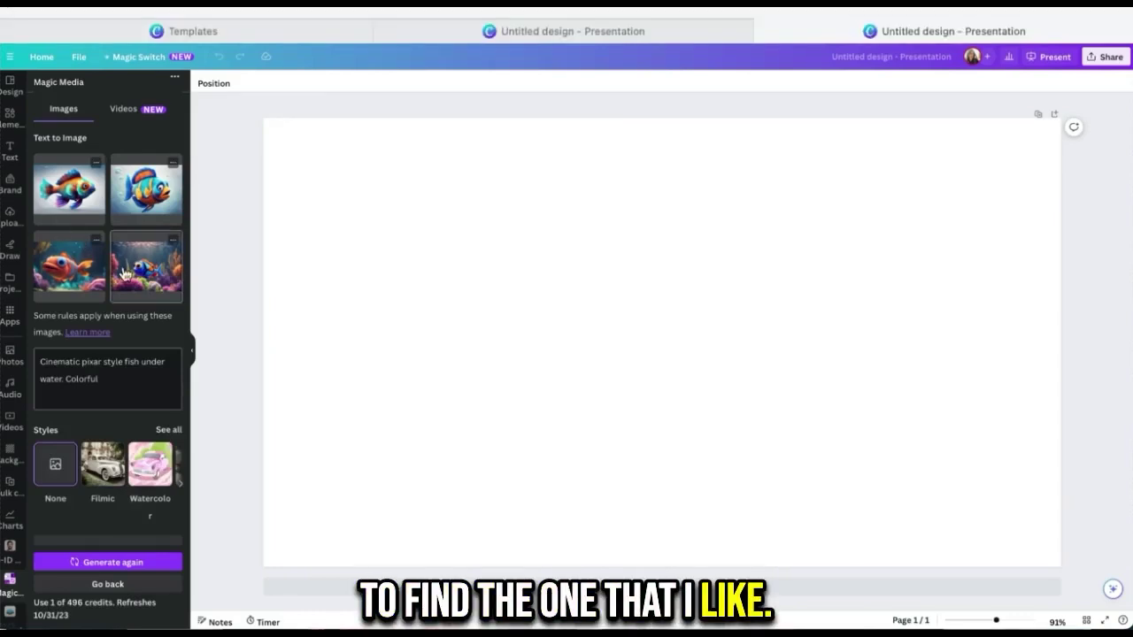
Step: Add the fourth, blue fish image to the slide and set it as the background
click(124, 272)
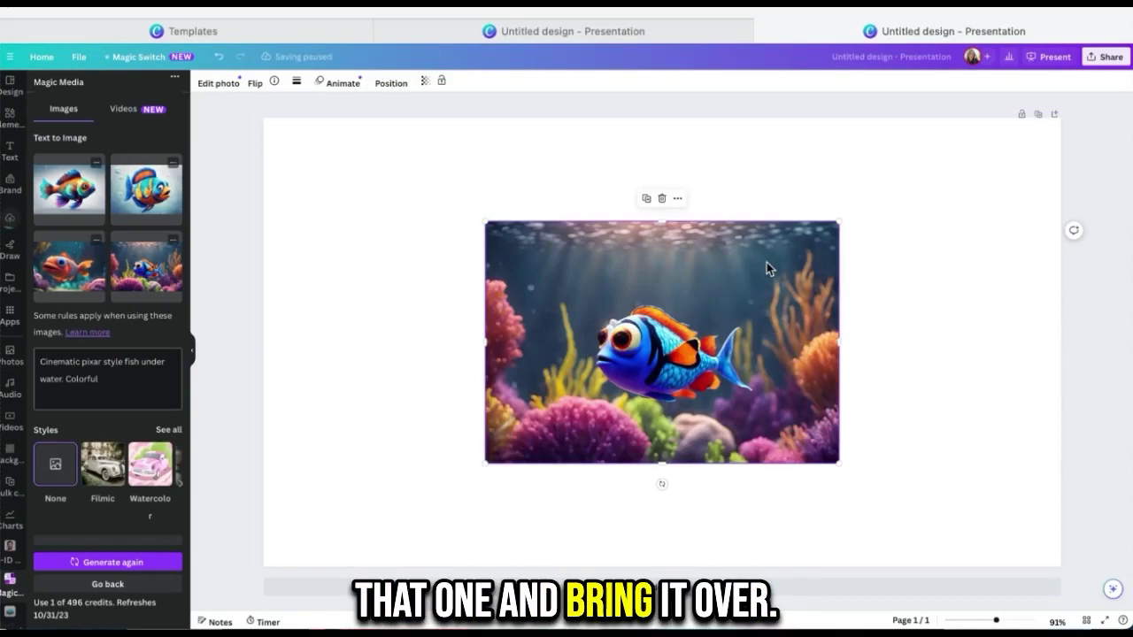
click(678, 200)
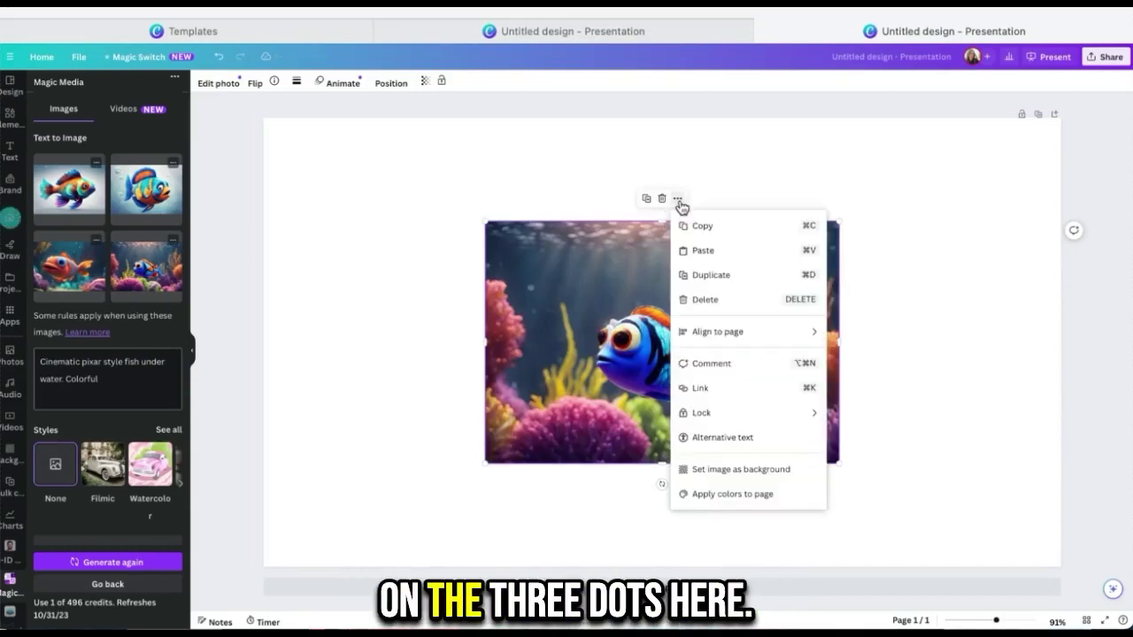
click(733, 470)
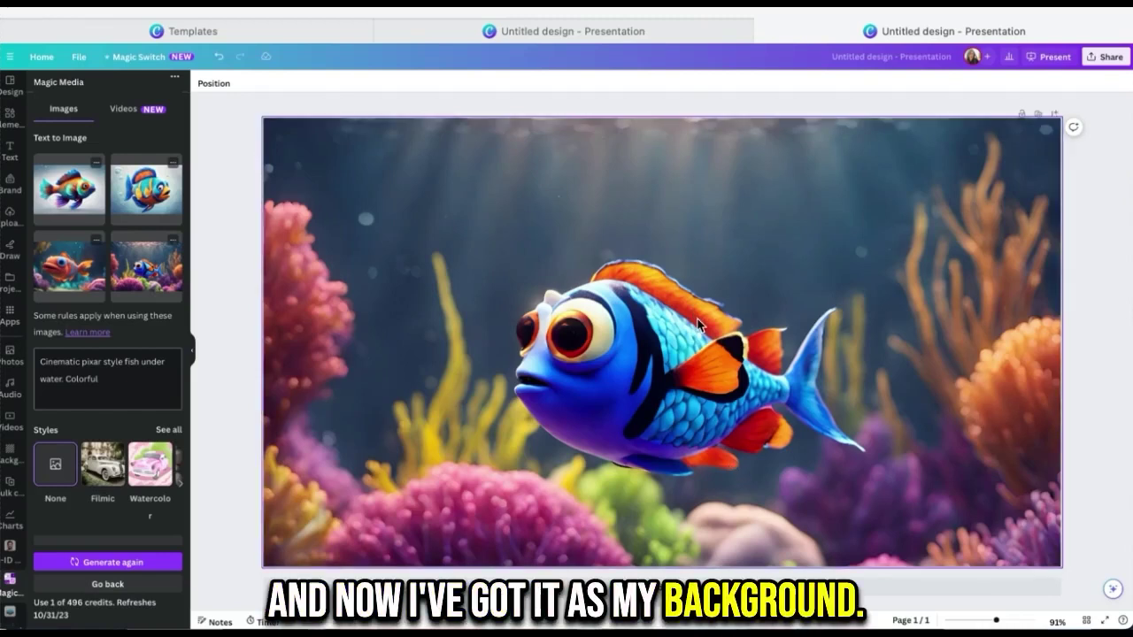
Step: Delete the blue background and set the third, orange big-eyed fish image as the background
click(655, 141)
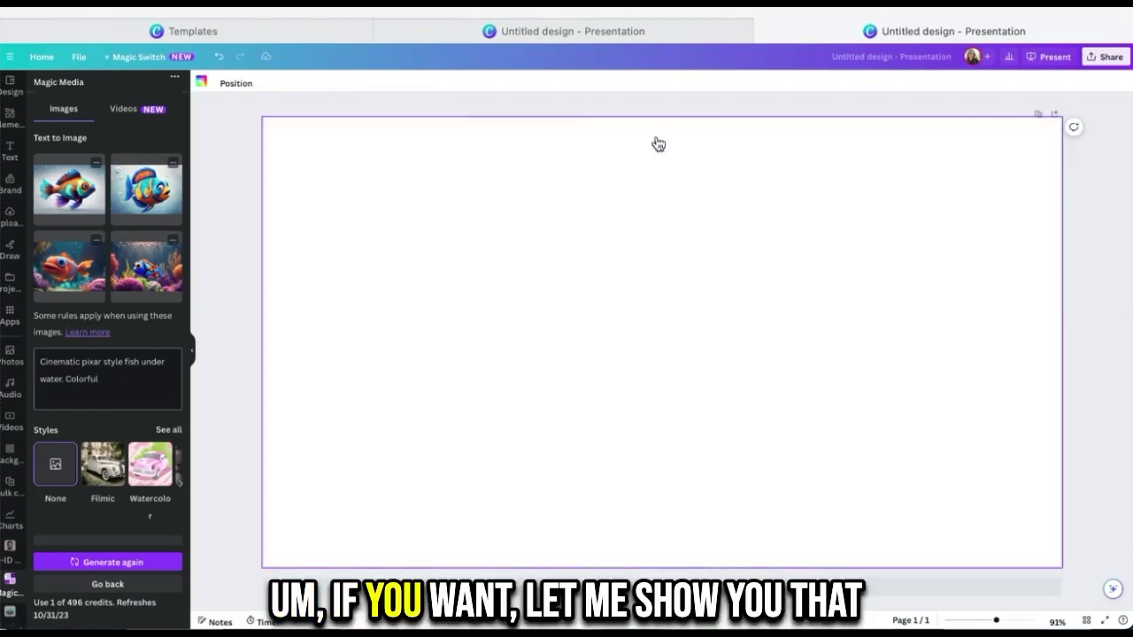
click(69, 280)
click(679, 199)
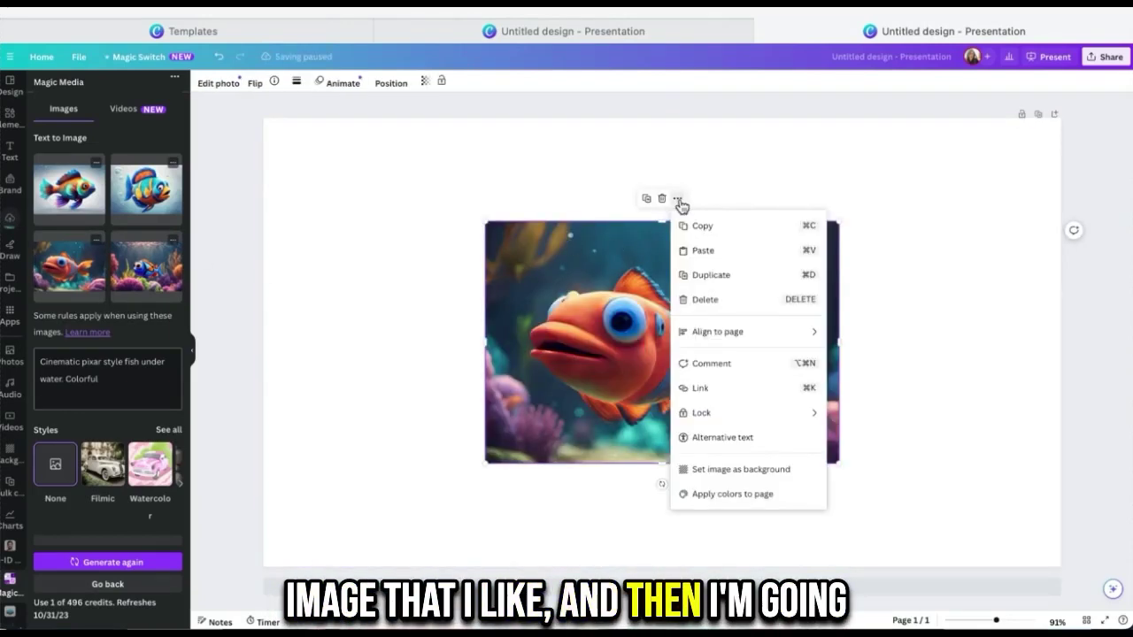
click(742, 469)
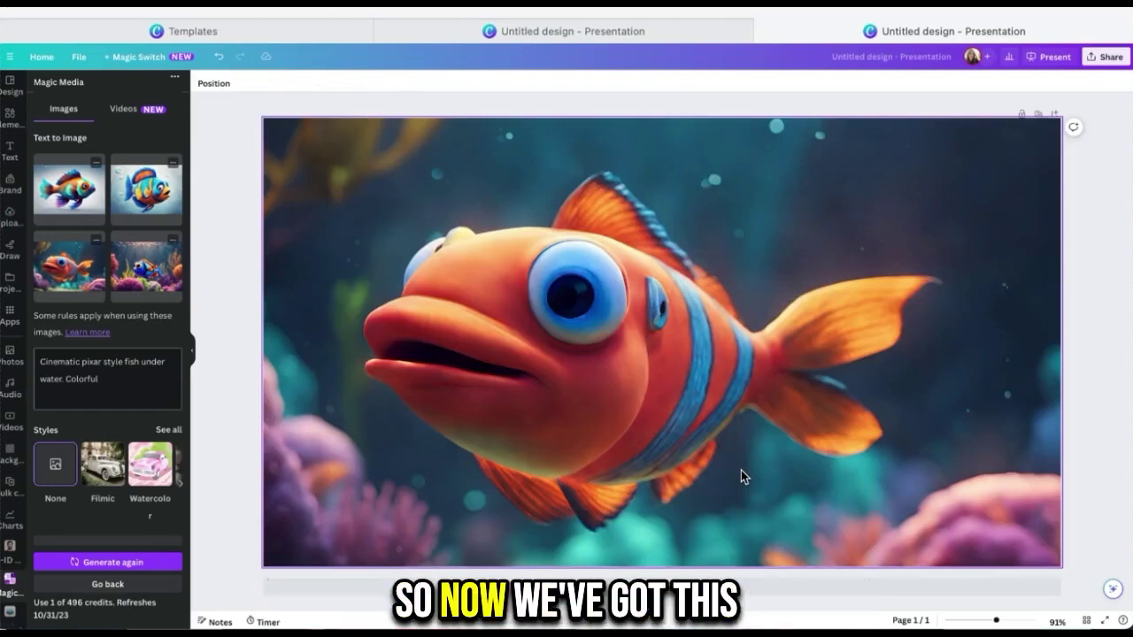
click(637, 260)
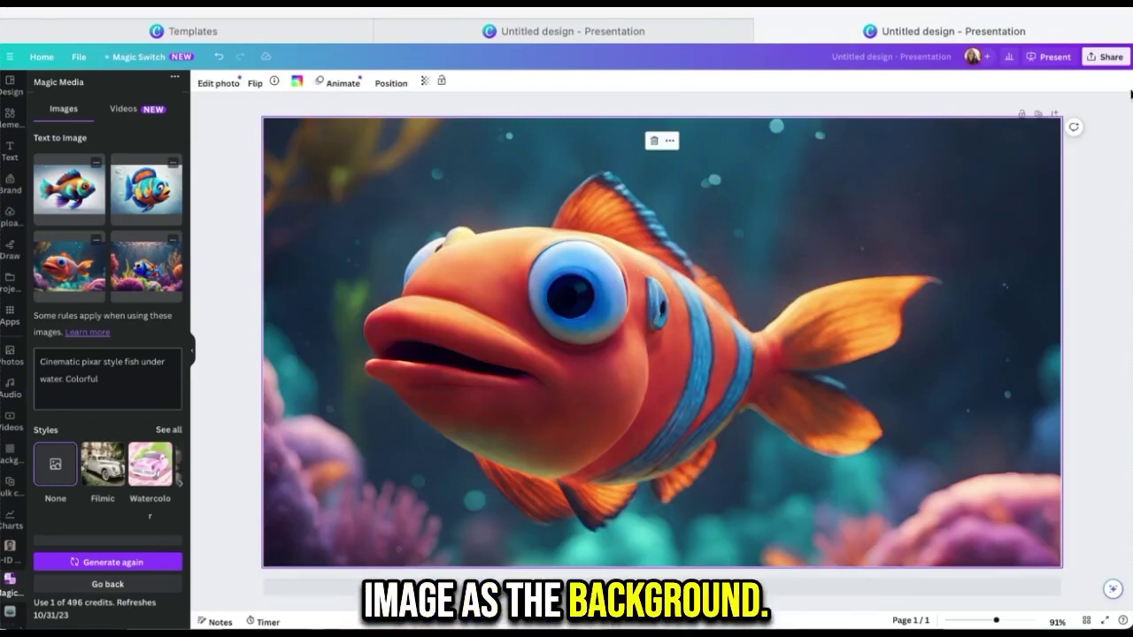
Step: Download the design as a PNG file instead of PDF Standard
click(1105, 62)
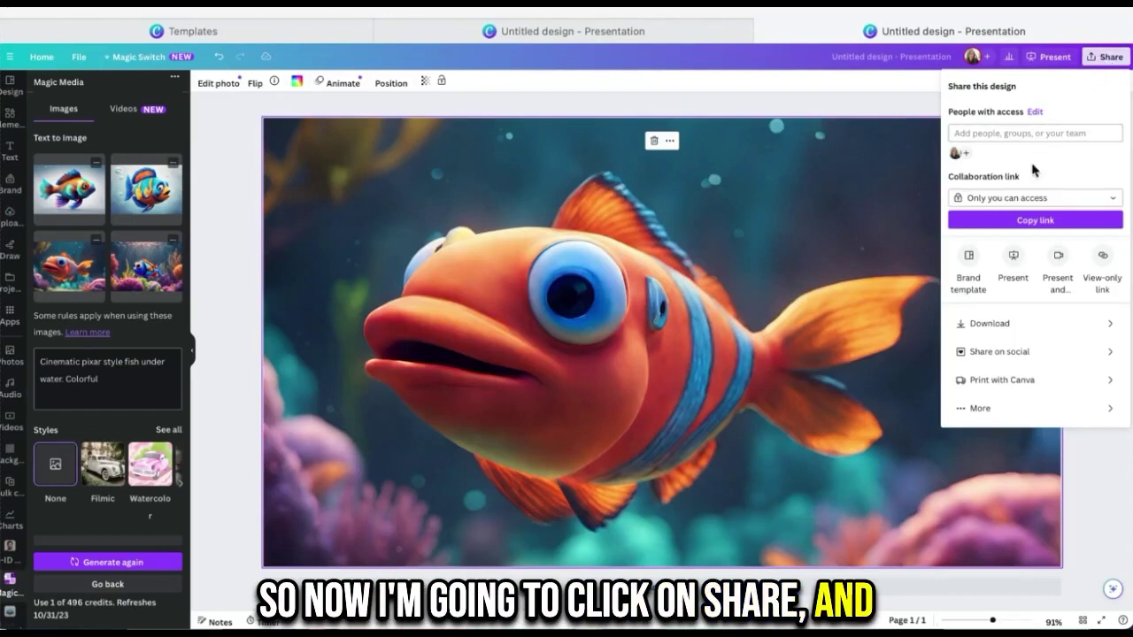
click(993, 331)
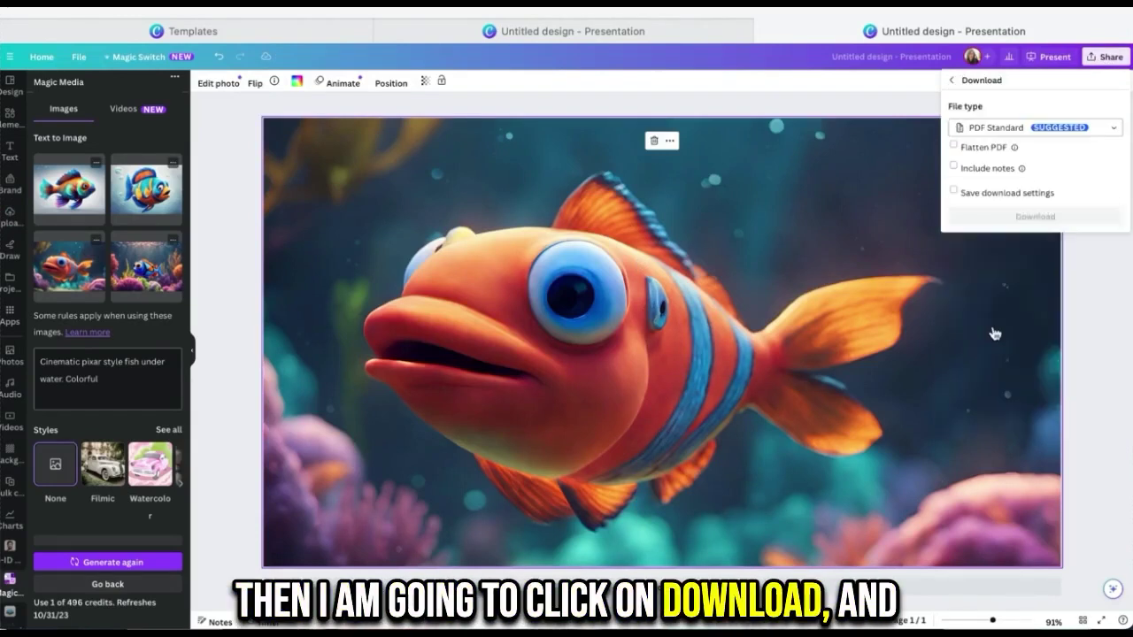
click(1005, 131)
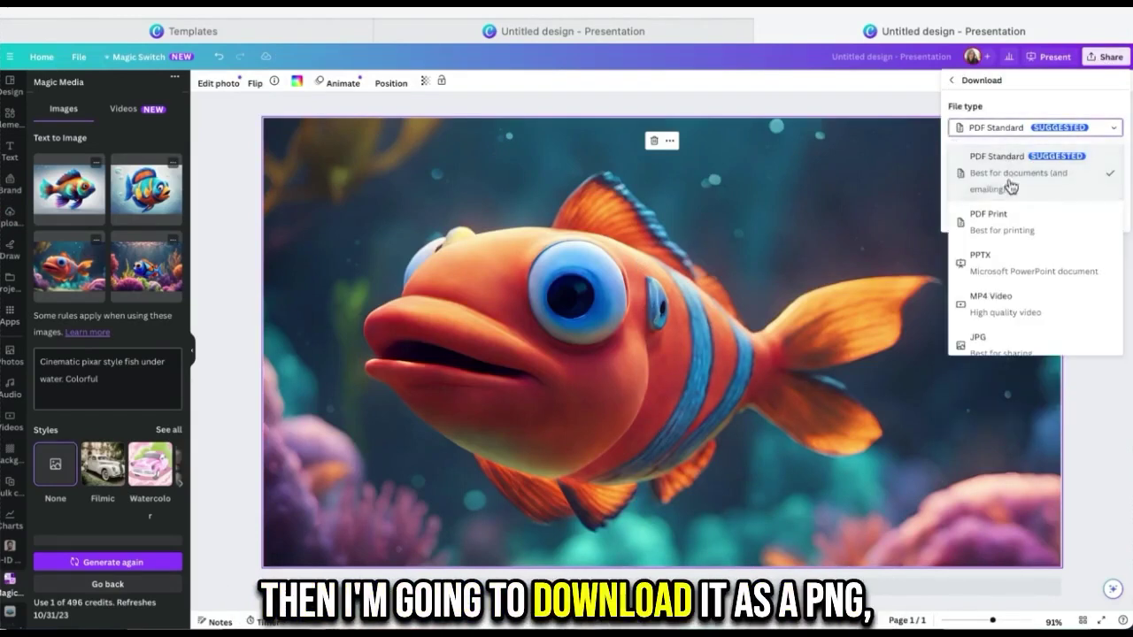
scroll(1011, 285, down, 1)
scroll(1011, 285, down, 2)
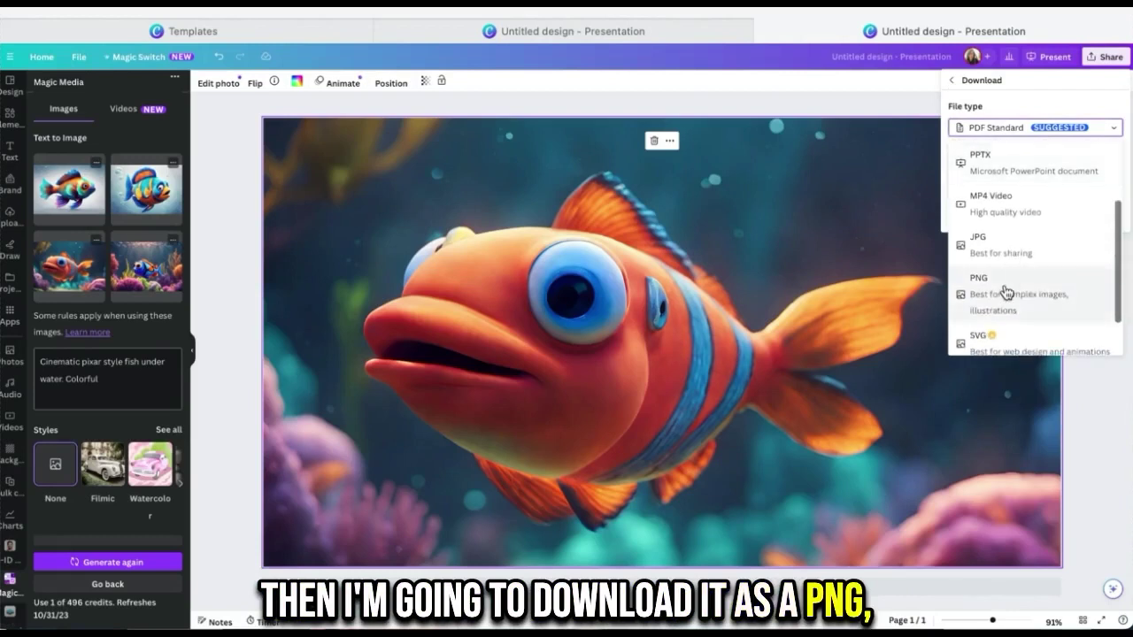
click(1007, 291)
click(1009, 270)
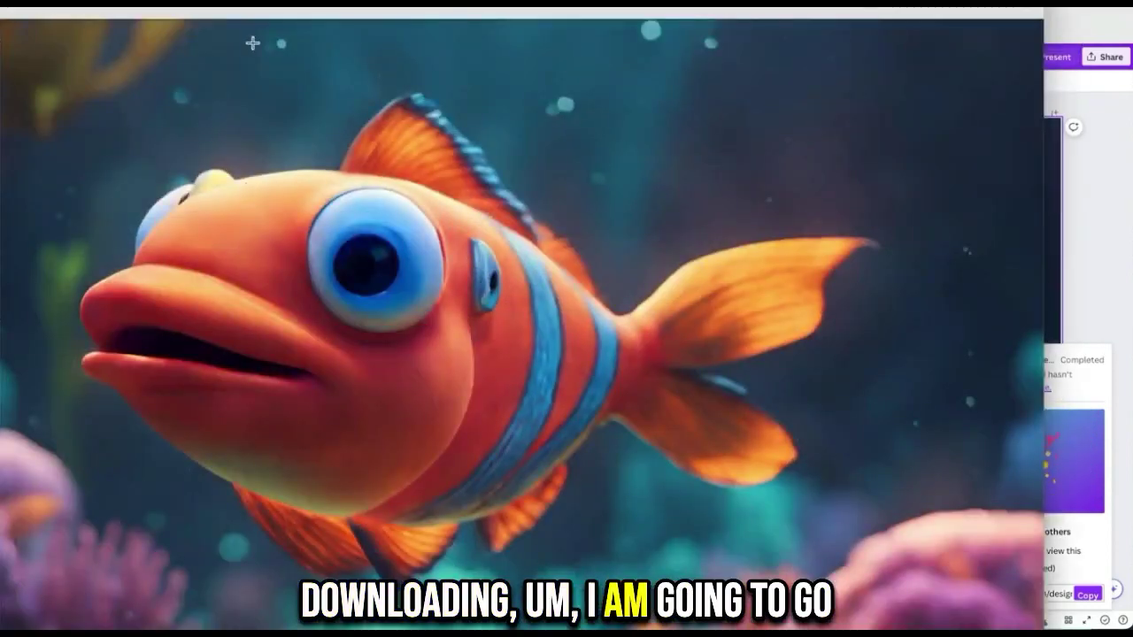
Step: Go to a Chrome new tab and close the Customize Chrome side panel
drag(266, 19, 332, 23)
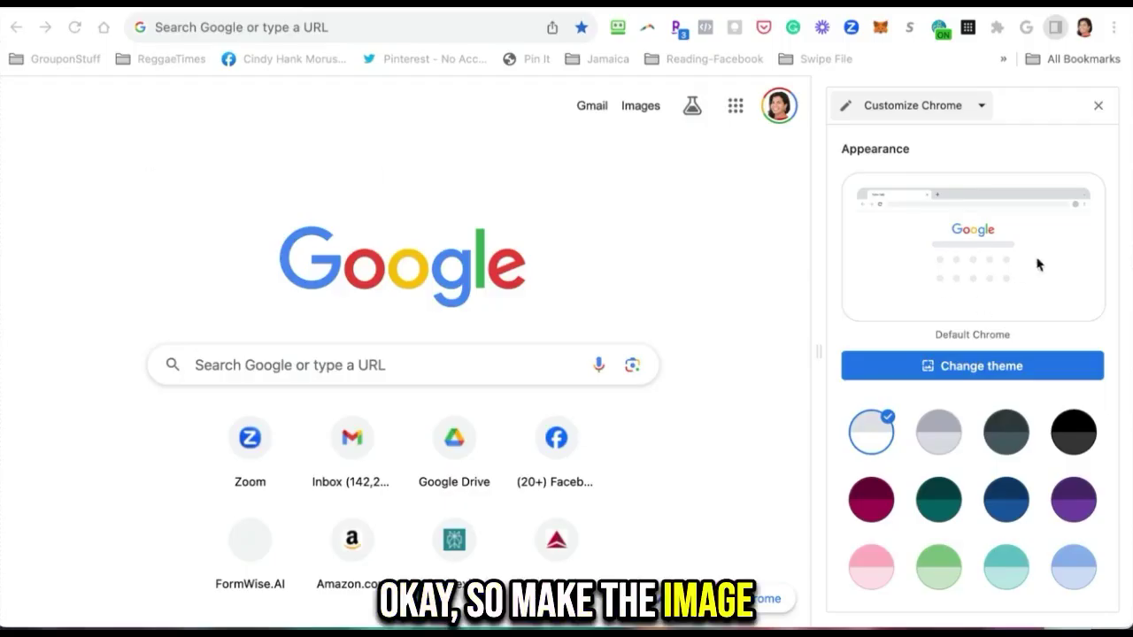
click(1100, 107)
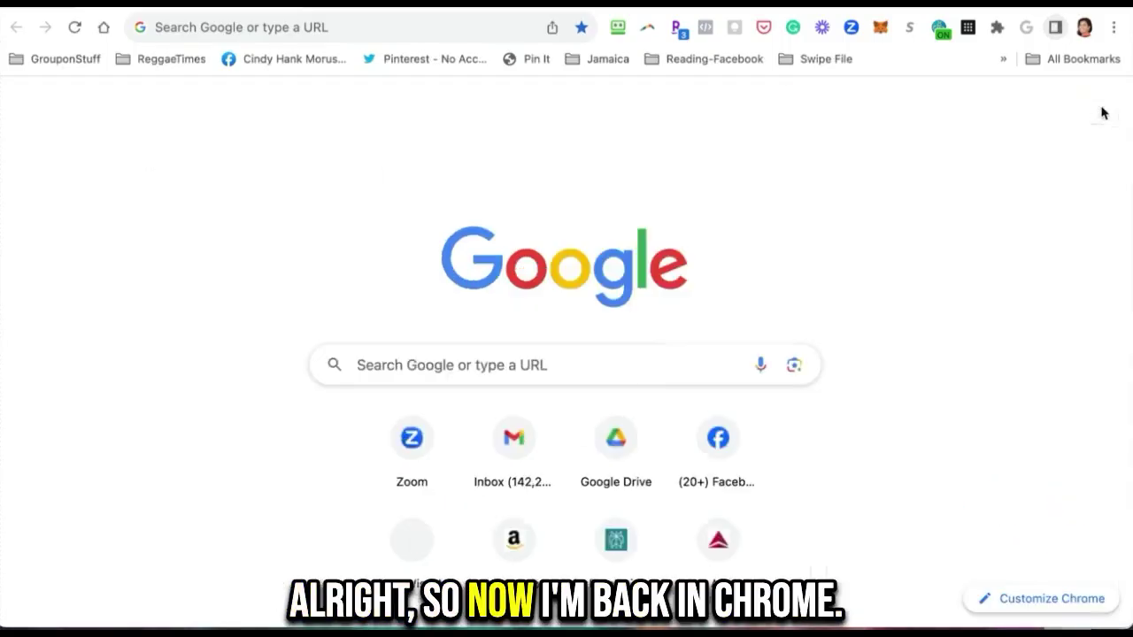
Step: Upload Untitled design-22.png from Downloads as the new-tab theme image and close the panel
click(1034, 600)
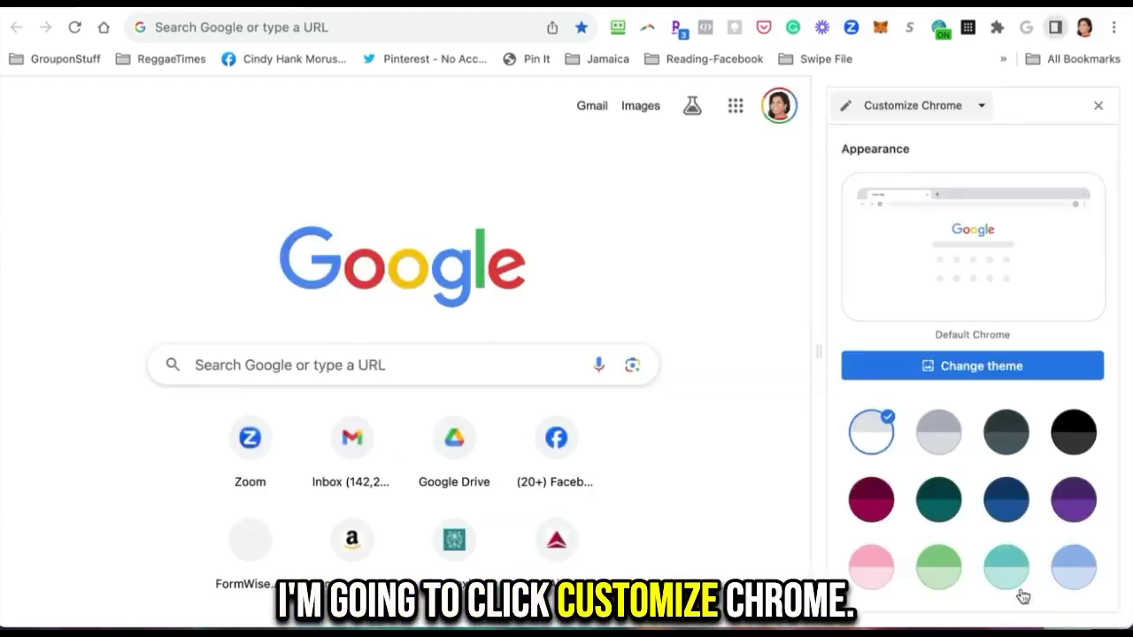
scroll(973, 350, down, 5)
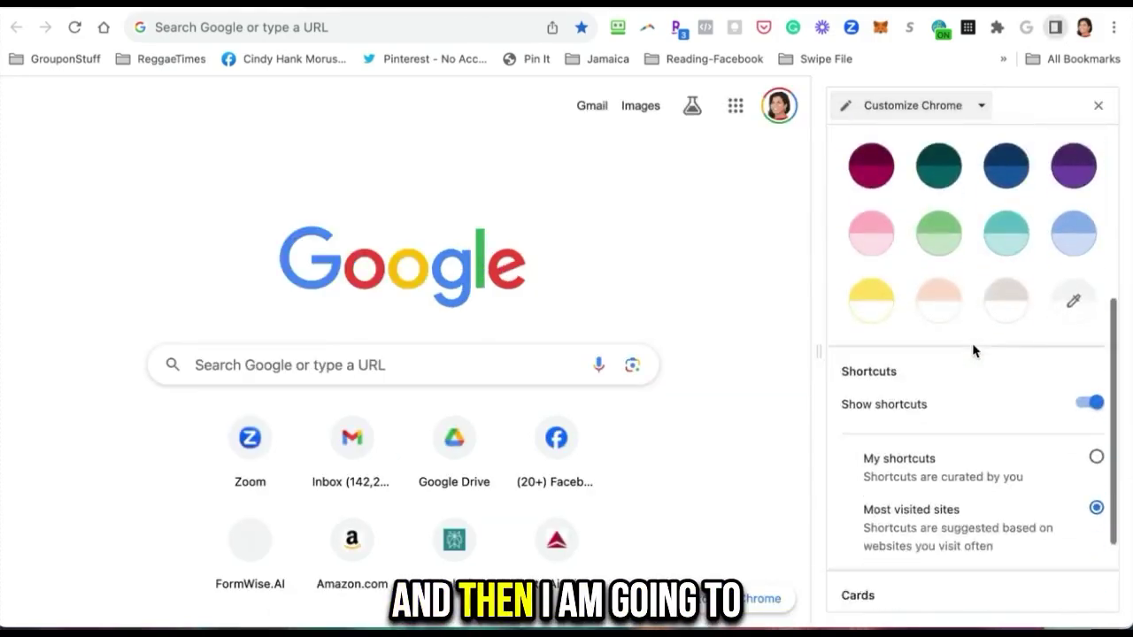
scroll(973, 351, up, 5)
click(956, 381)
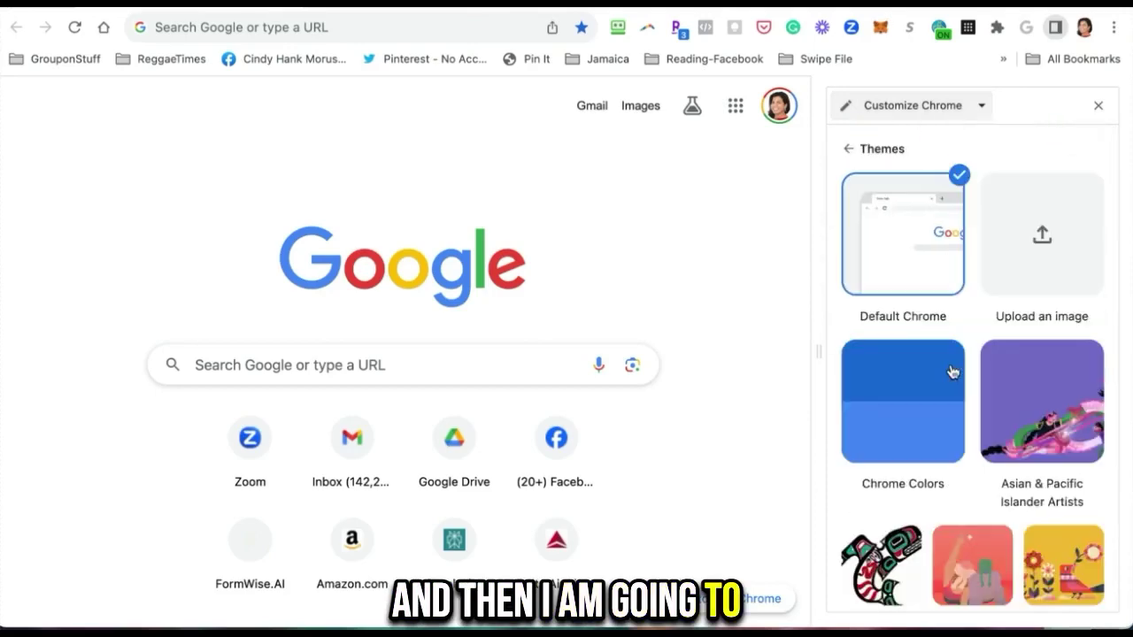
click(1052, 256)
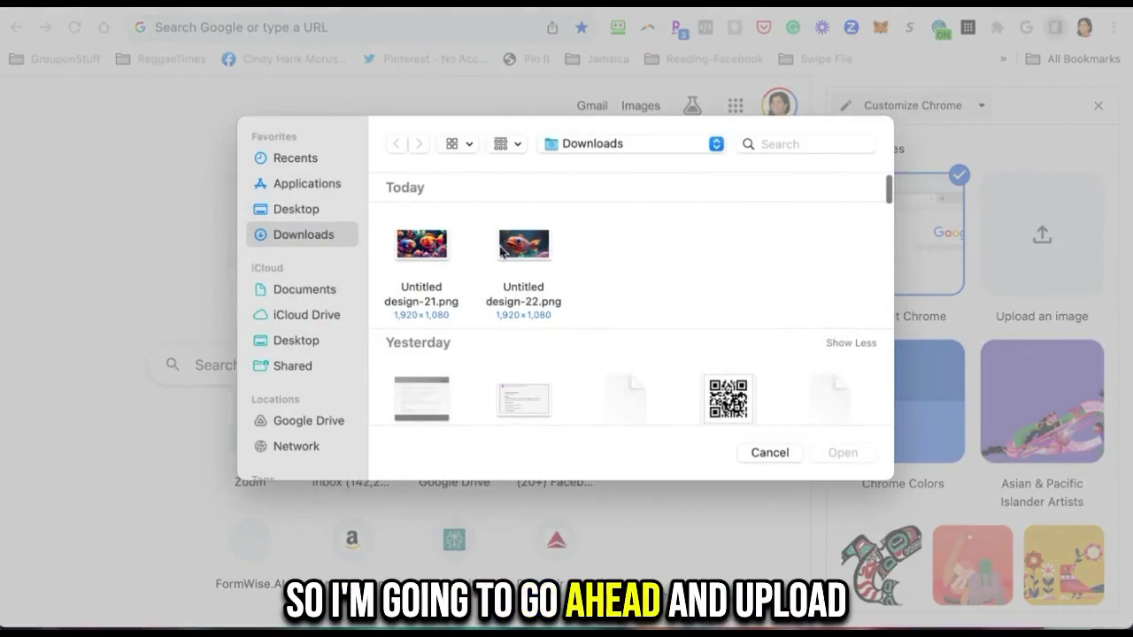
double_click(501, 252)
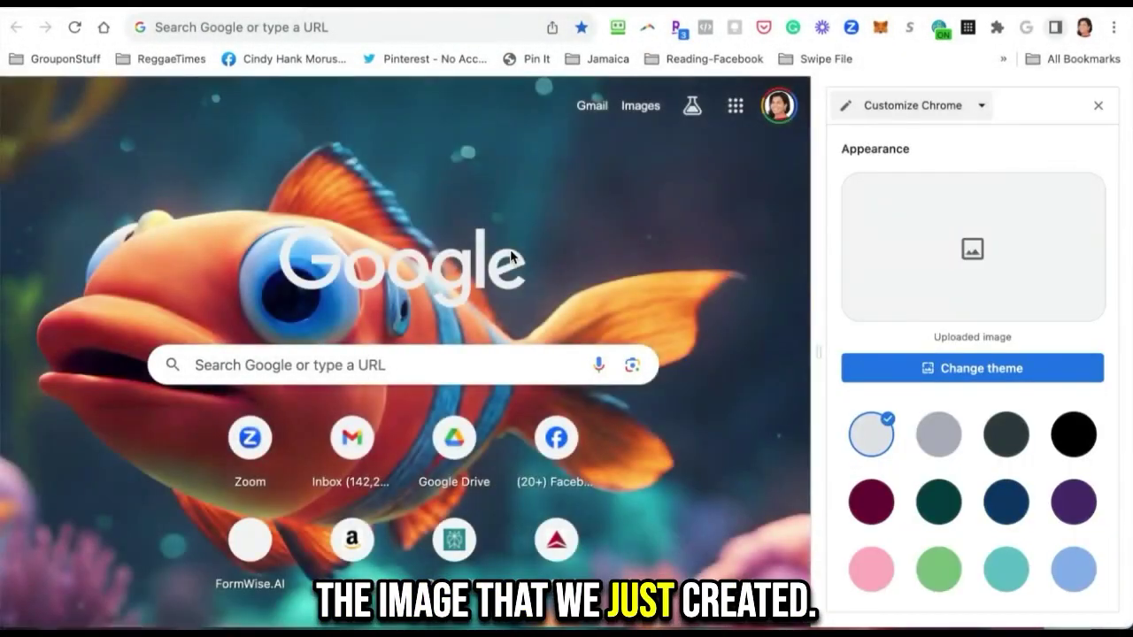
click(1098, 105)
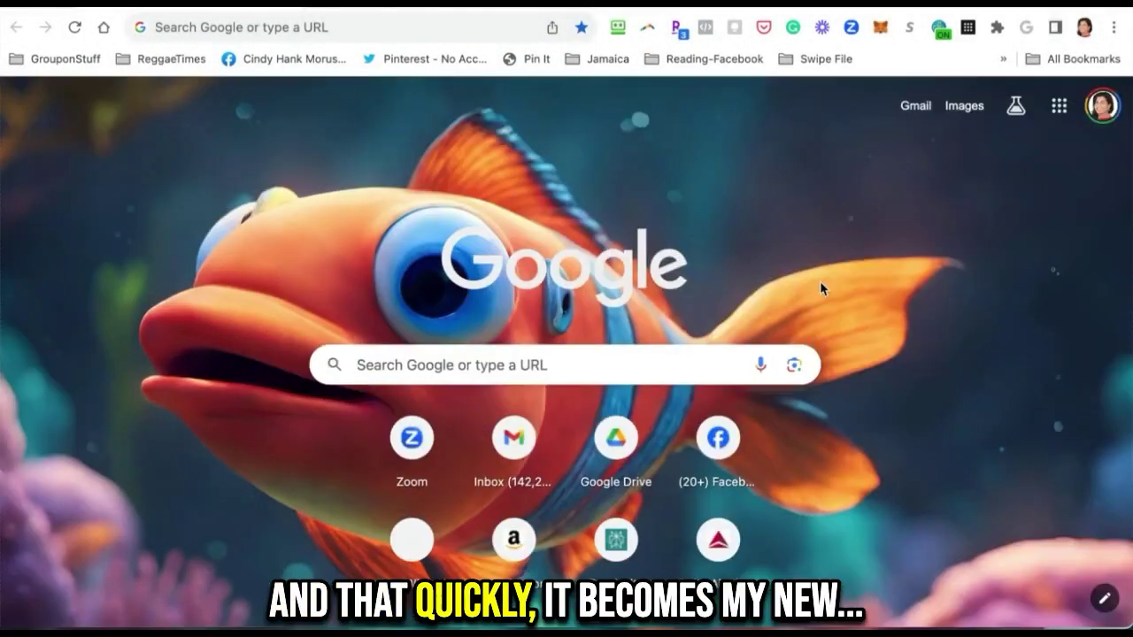
Step: Upload Untitled design-21.png as the Chrome new-tab background, replacing the orange fish image
scroll(819, 281, down, 2)
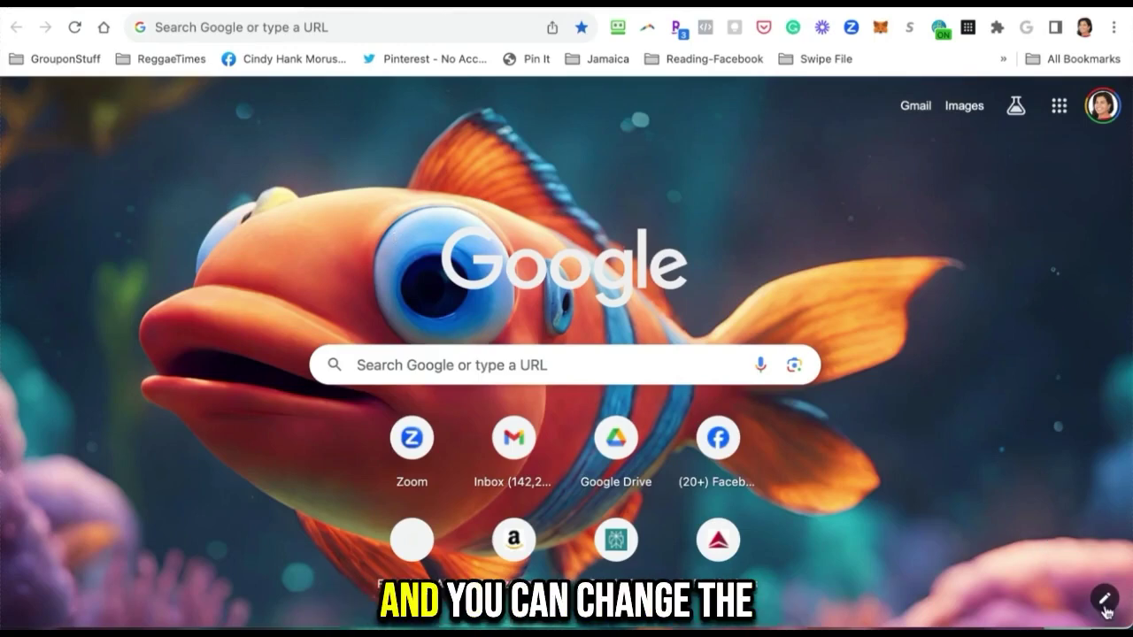
click(1104, 599)
click(985, 376)
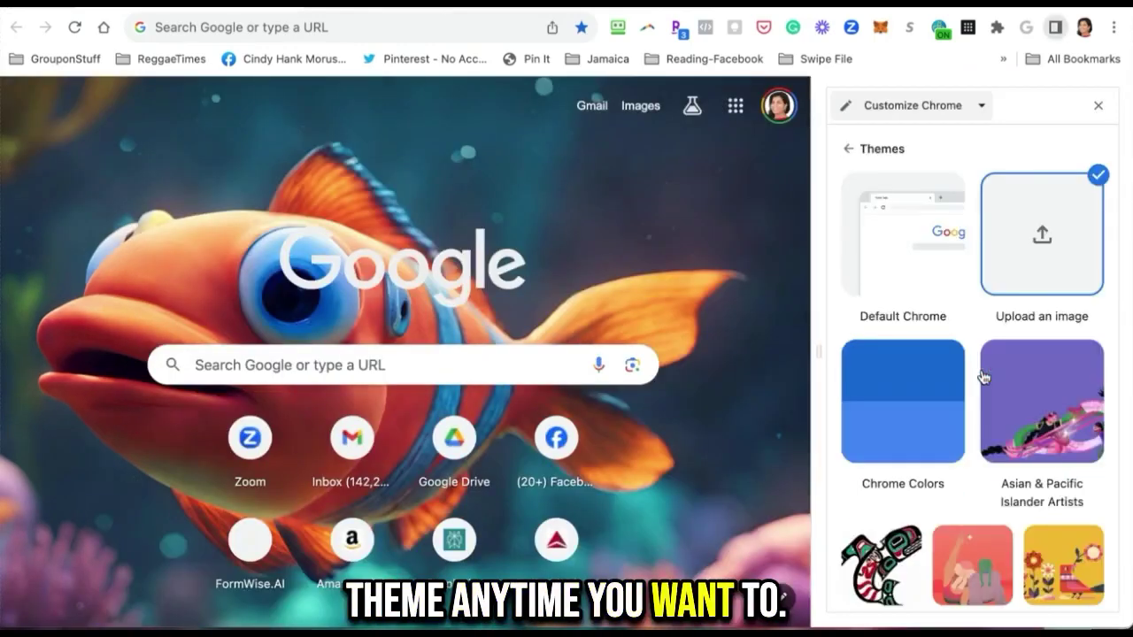
click(1018, 263)
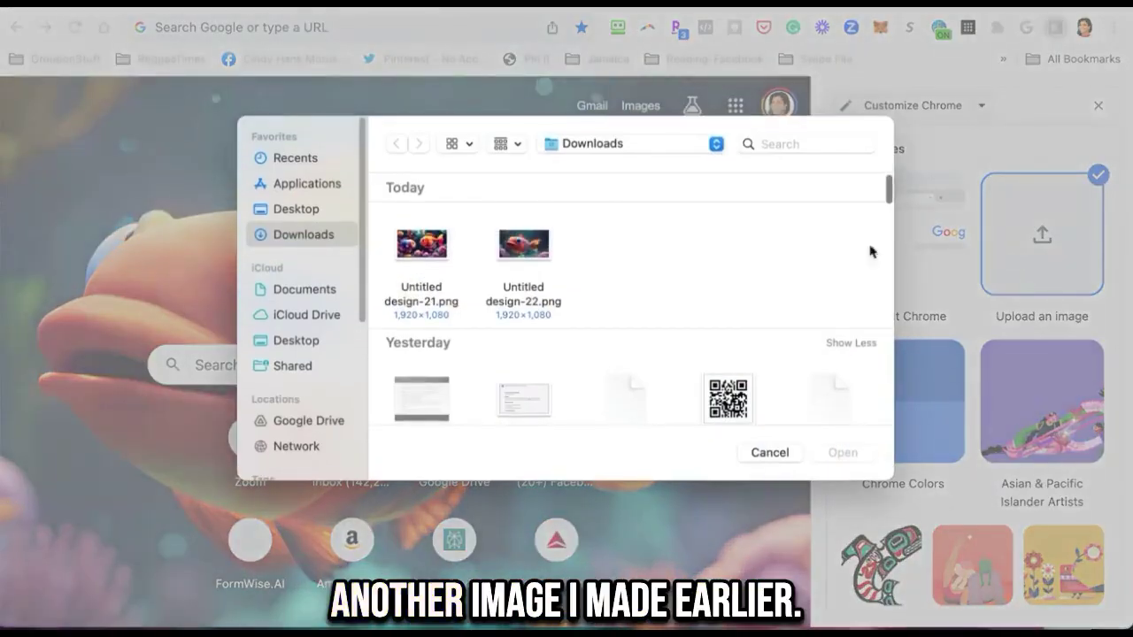
double_click(433, 249)
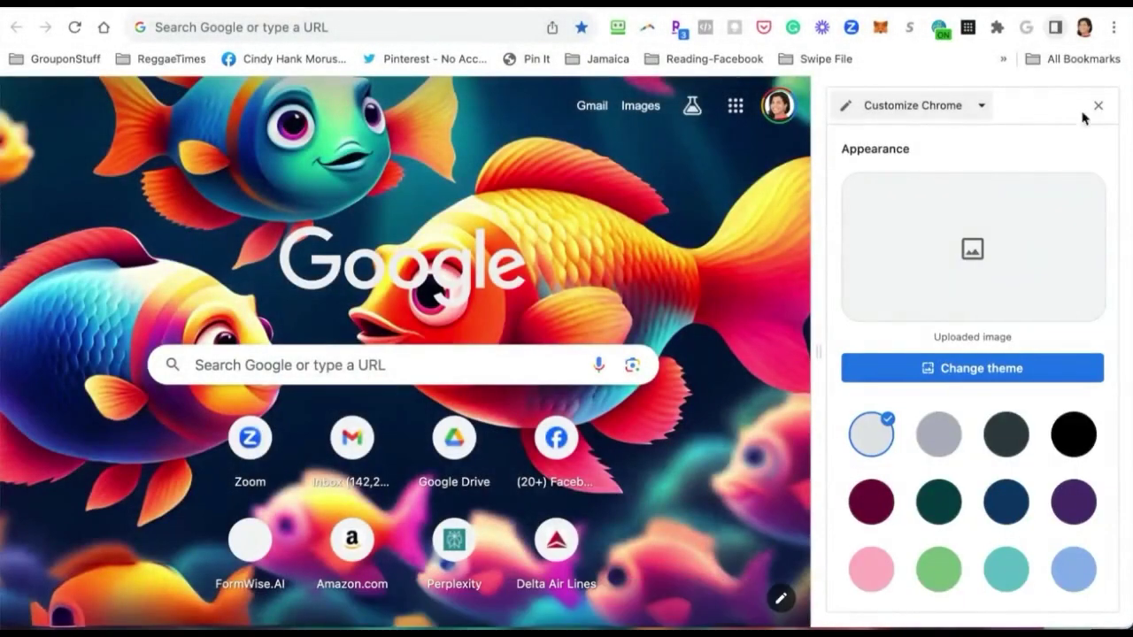
click(1099, 106)
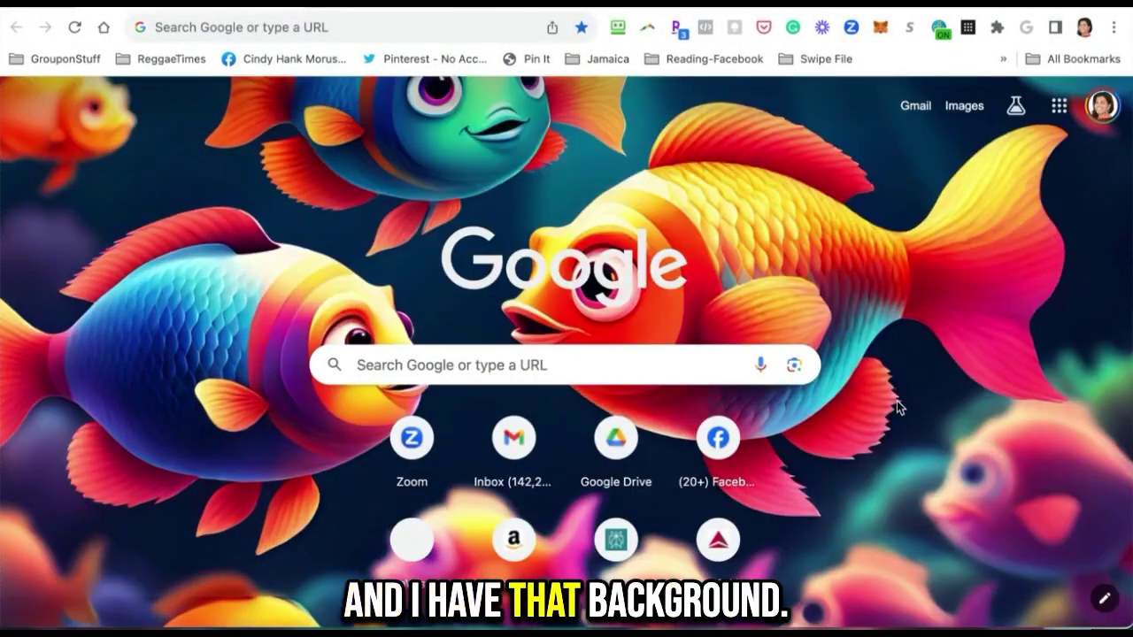